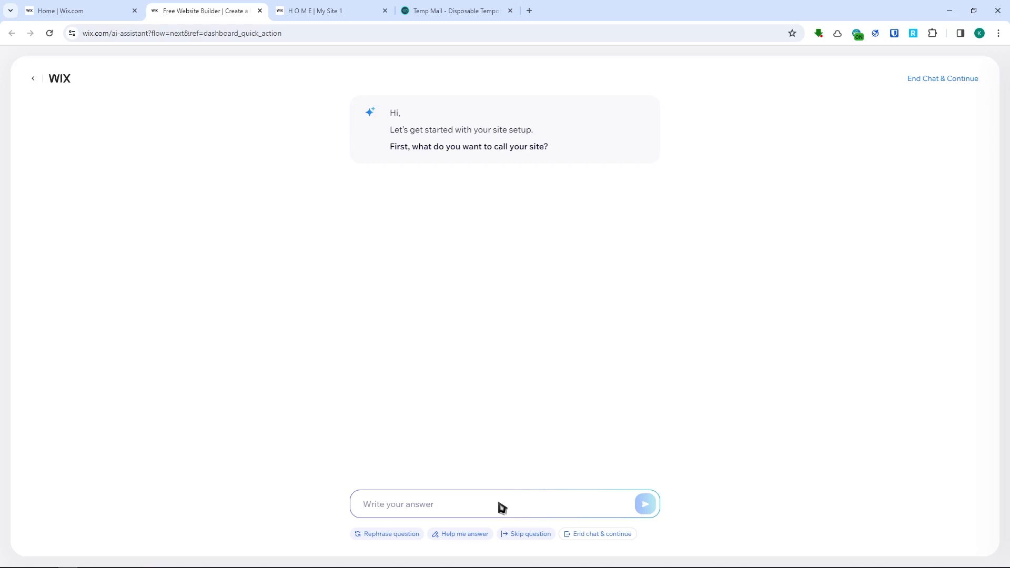
# - Give the assistant "YT video agency" as the site name
pyautogui.write('yt')
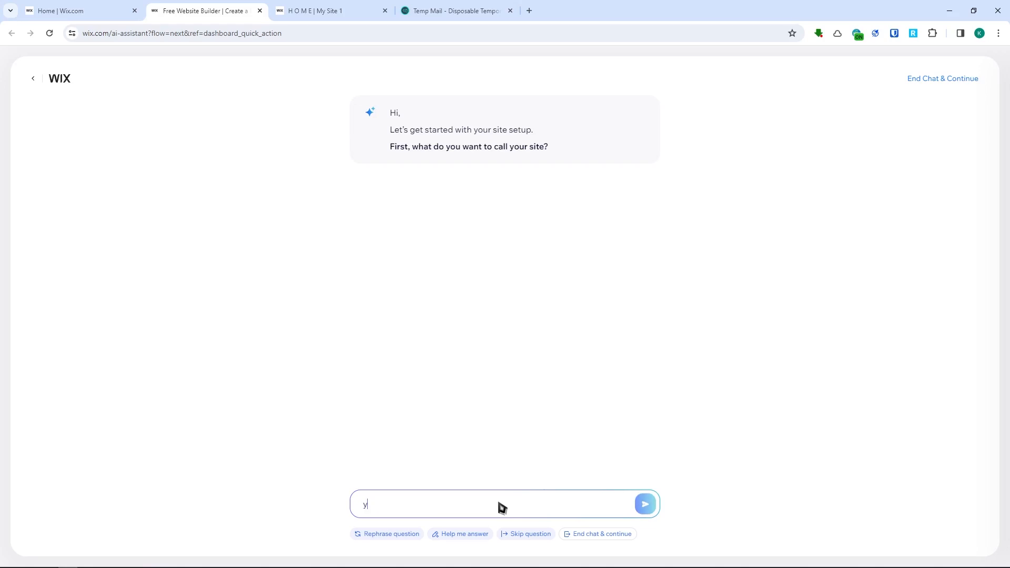
pyautogui.press('BackSpace')
pyautogui.press('BackSpace')
pyautogui.write('YT v')
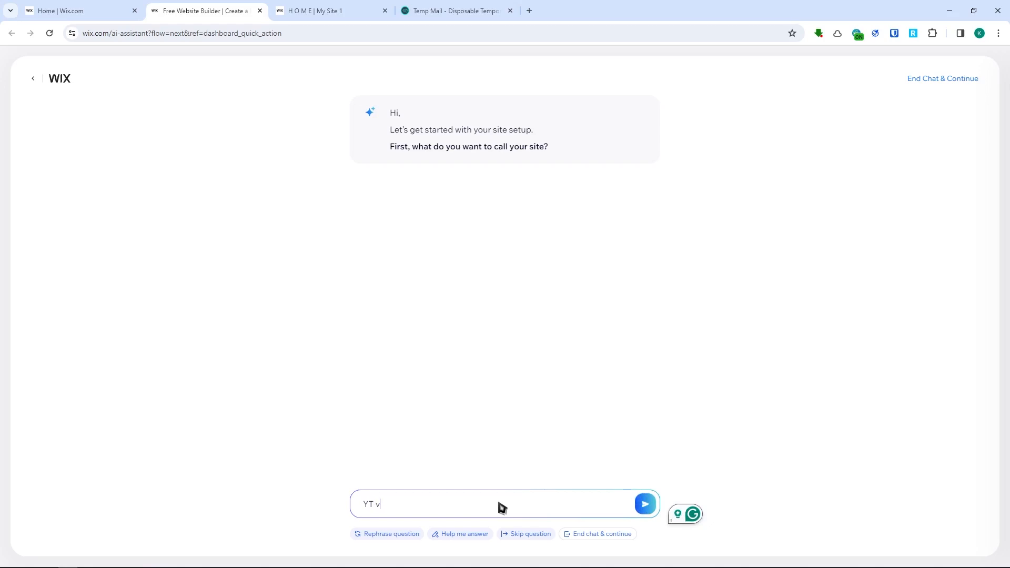
pyautogui.write('ideo agency')
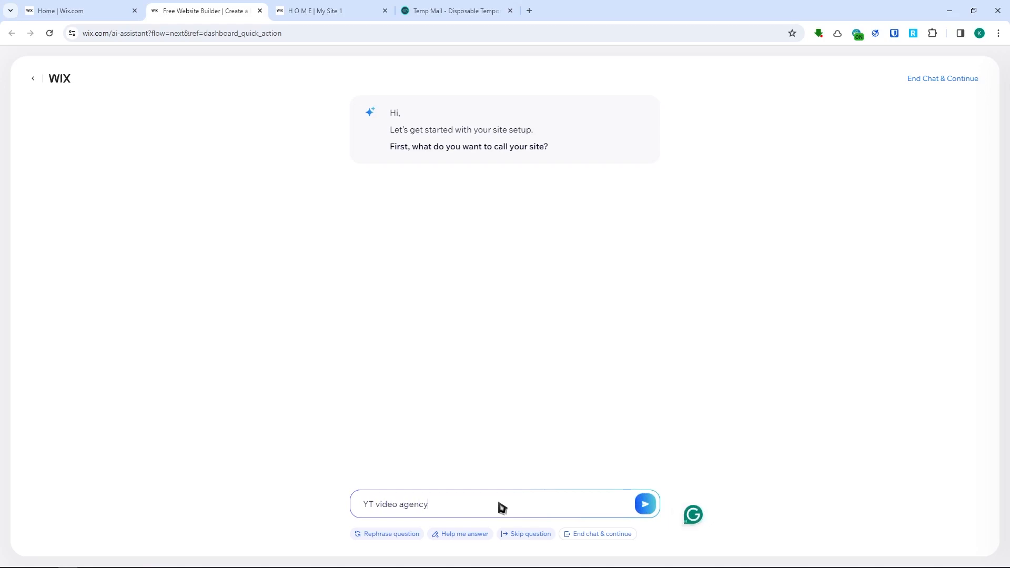
pyautogui.click(648, 504)
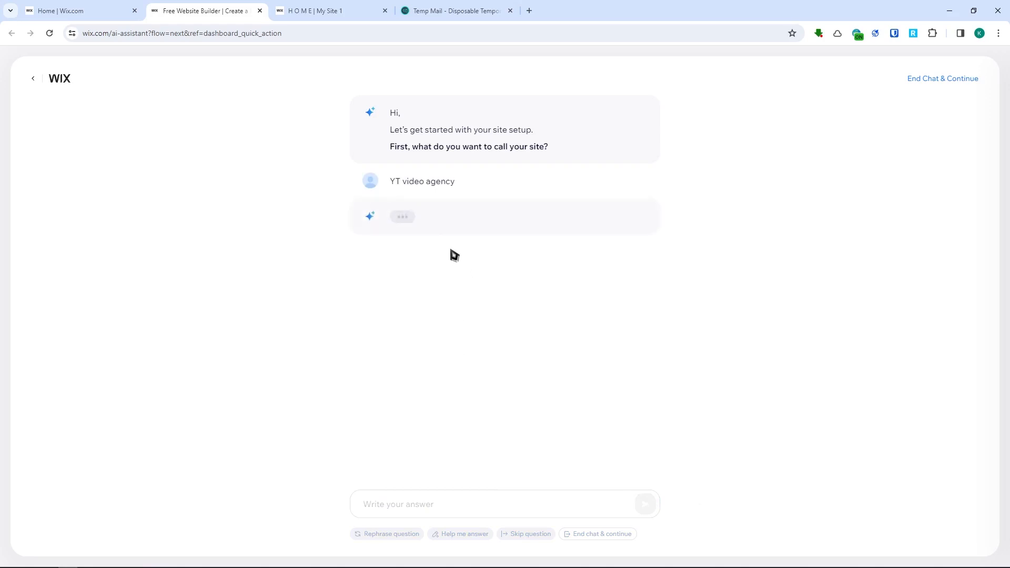
# - Answer the services question with "We offer a service for making videos for content creators of youtube"
pyautogui.moveTo(431, 234); pyautogui.dragTo(550, 358)
pyautogui.click(496, 512)
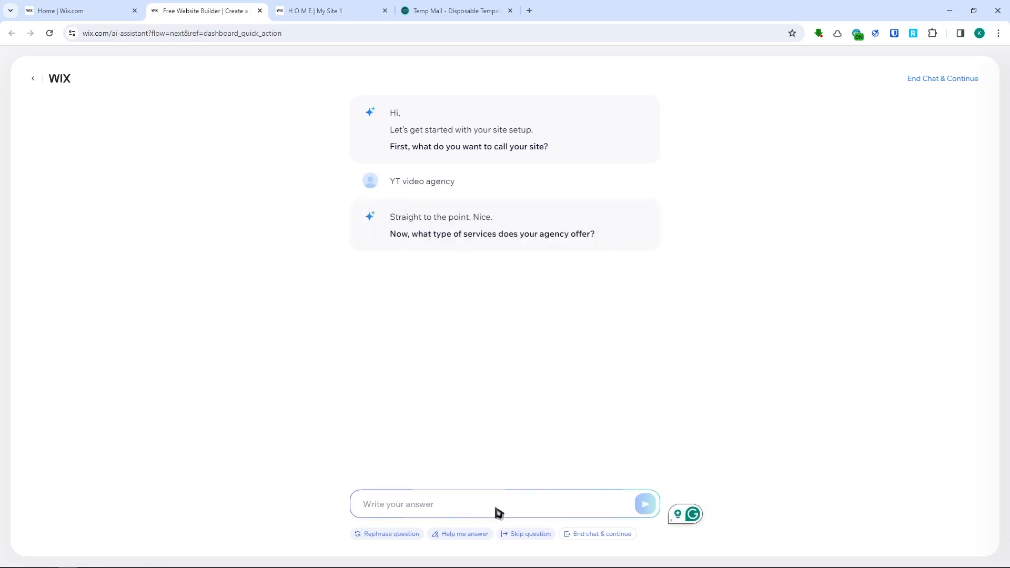
pyautogui.write('We offer a service for making v')
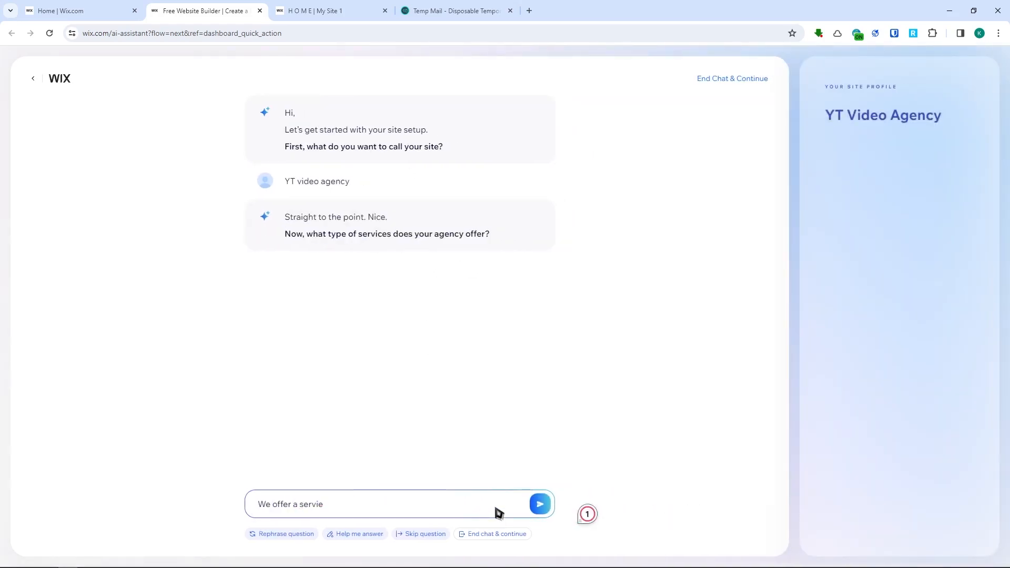
pyautogui.write('ideos for content creators of youtube')
pyautogui.press('Return')
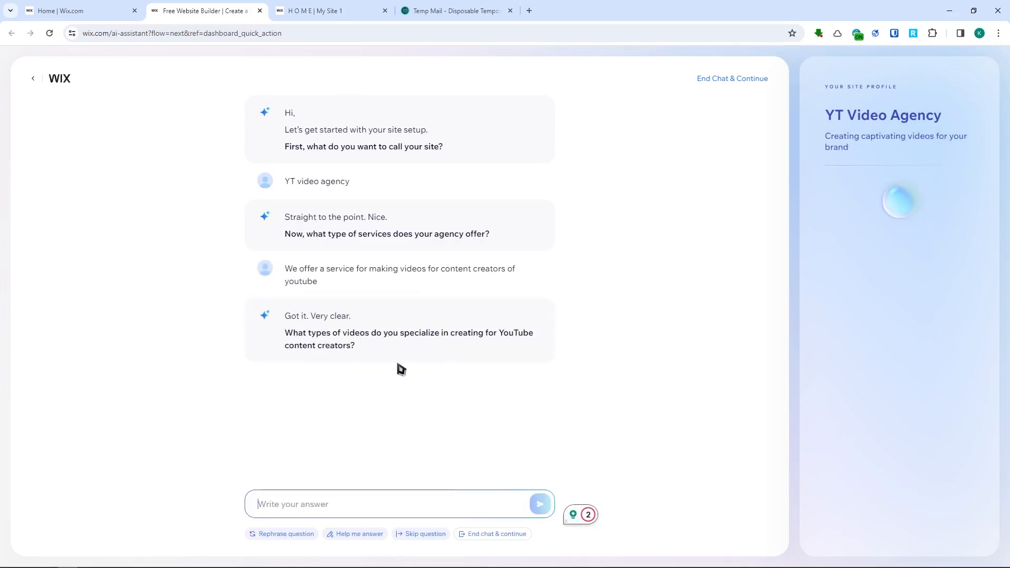
# - Answer the question about the video types the agency specializes in with "Tutorials"
pyautogui.moveTo(285, 332); pyautogui.dragTo(379, 350)
pyautogui.click(402, 506)
pyautogui.write('Tutorials')
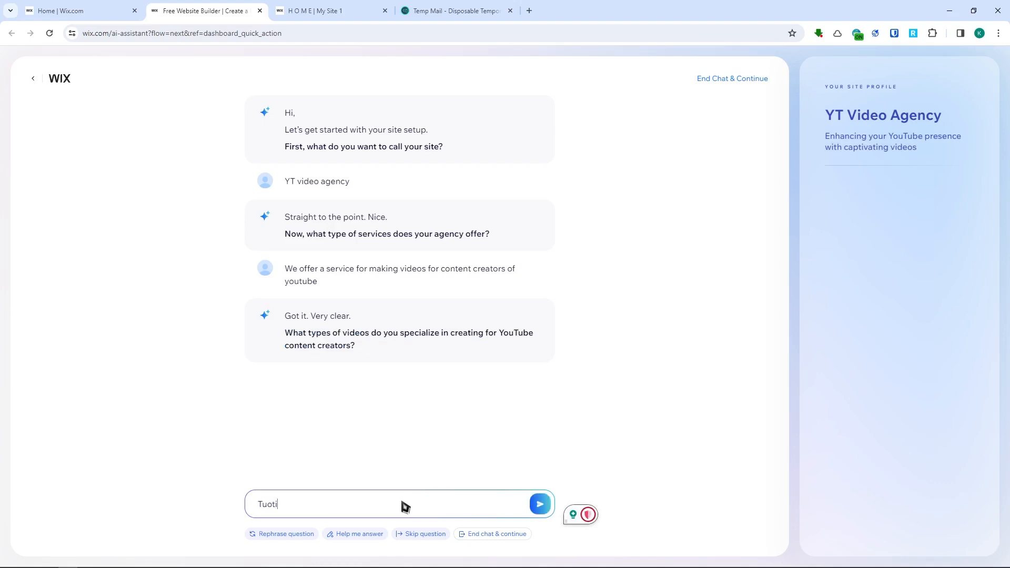
pyautogui.press('Return')
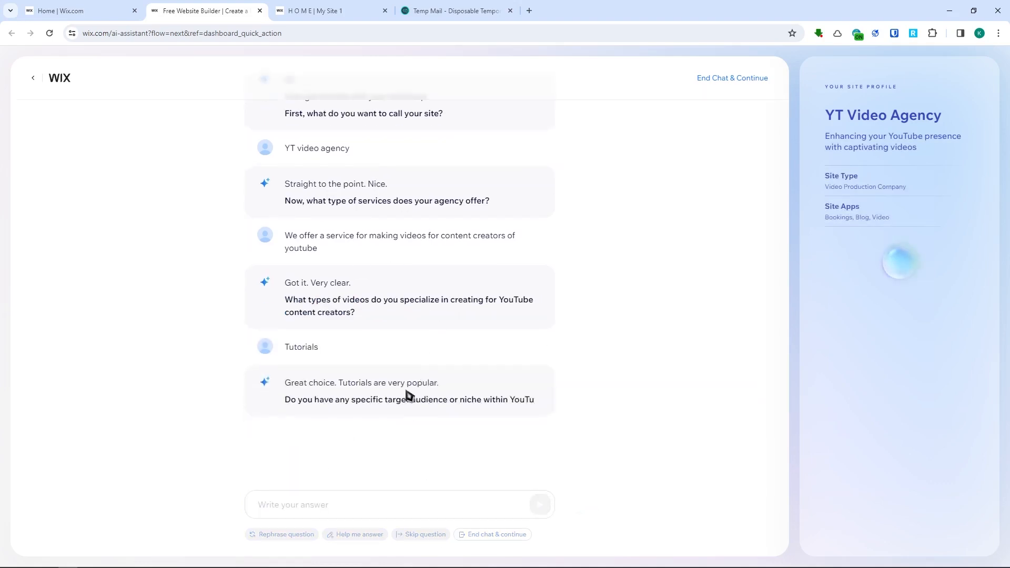
# - Answer the target audience question with "Yes, tech videos for those people who are not very good at tech software"
pyautogui.moveTo(290, 388); pyautogui.dragTo(470, 504)
pyautogui.click(470, 505)
pyautogui.write('Yes, tech videos for those people wh')
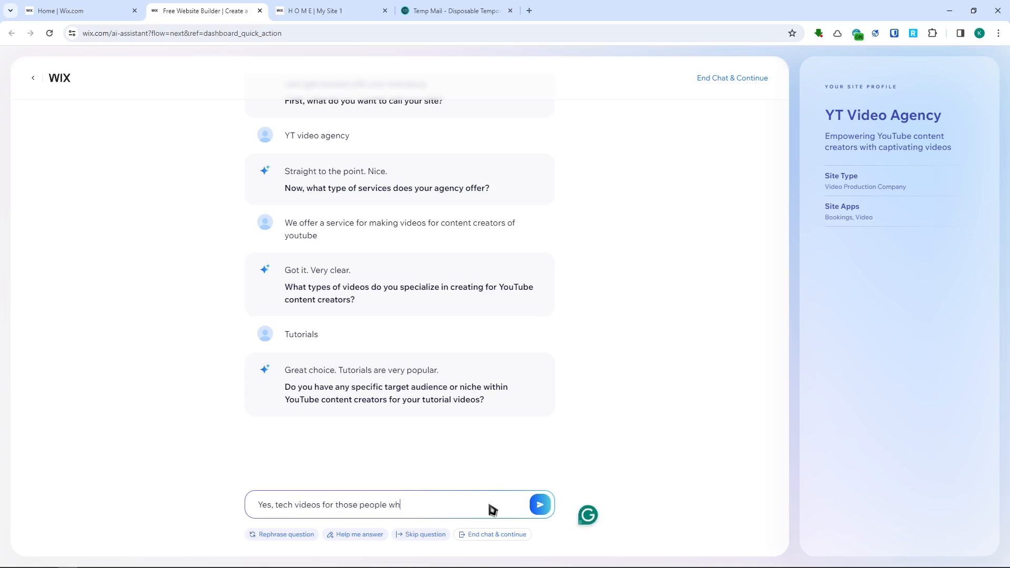
pyautogui.write('o are not very good at tech software')
pyautogui.press('Return')
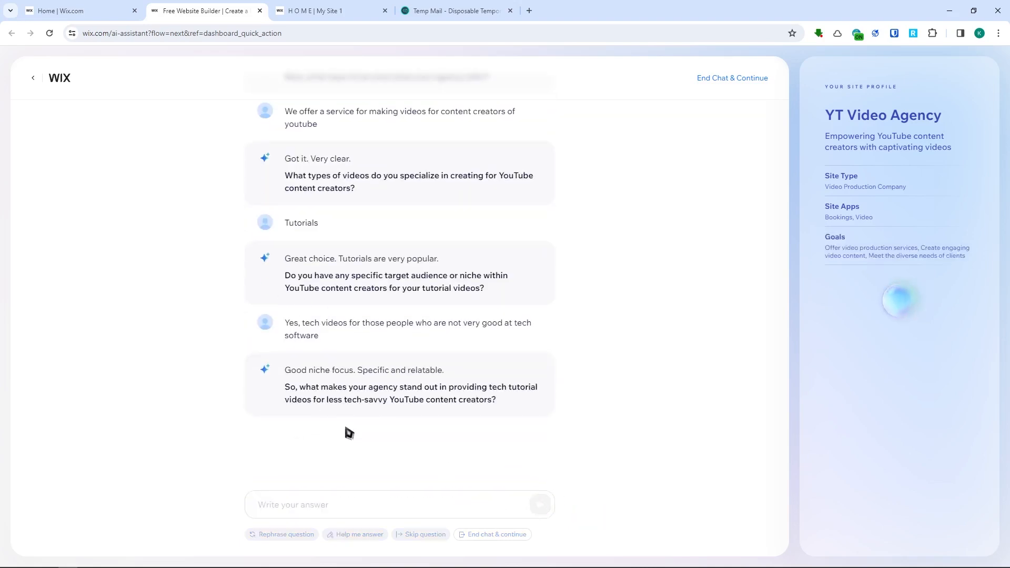
# - Answer the question about what makes the agency stand out with "We are faster"
pyautogui.moveTo(297, 388); pyautogui.dragTo(497, 401)
pyautogui.click(479, 505)
pyautogui.write('We are faster')
pyautogui.click(540, 504)
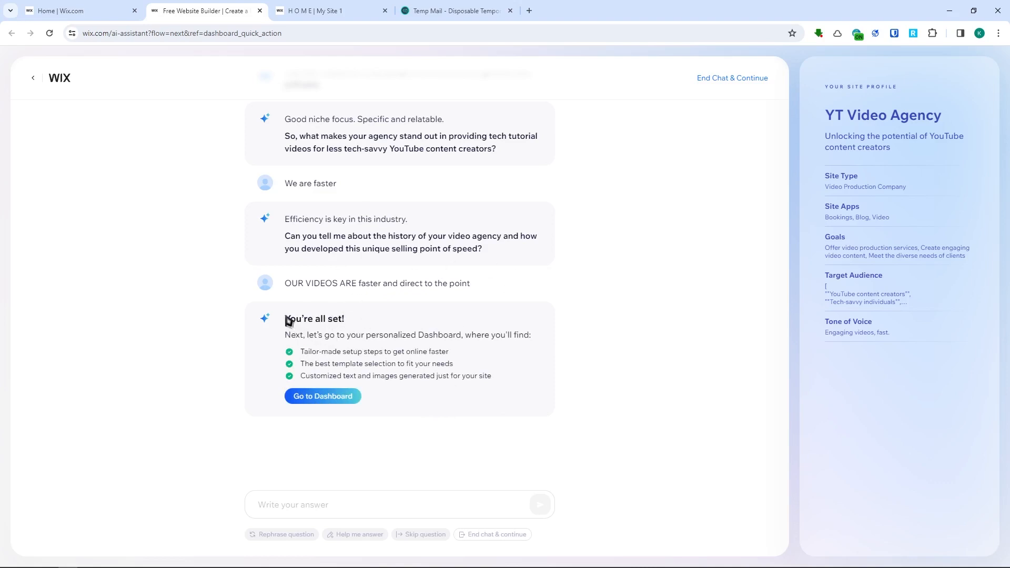
# - Go to the site's personalized dashboard and read its welcome message about the AI-generated apps, texts and images
pyautogui.moveTo(287, 318); pyautogui.dragTo(492, 383)
pyautogui.click(313, 311)
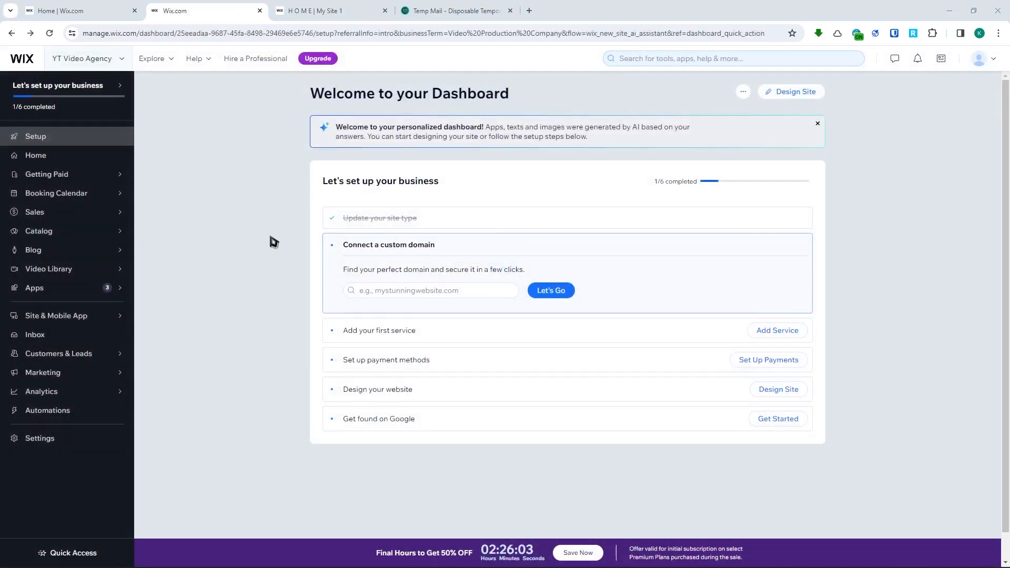
pyautogui.moveTo(338, 131); pyautogui.dragTo(616, 129)
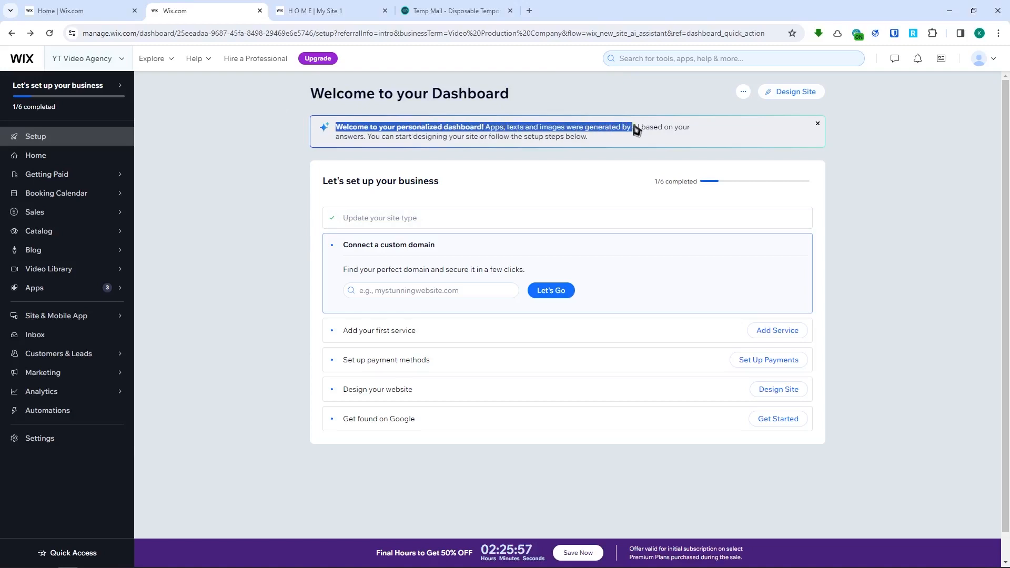
pyautogui.moveTo(353, 136); pyautogui.dragTo(588, 140)
pyautogui.click(601, 139)
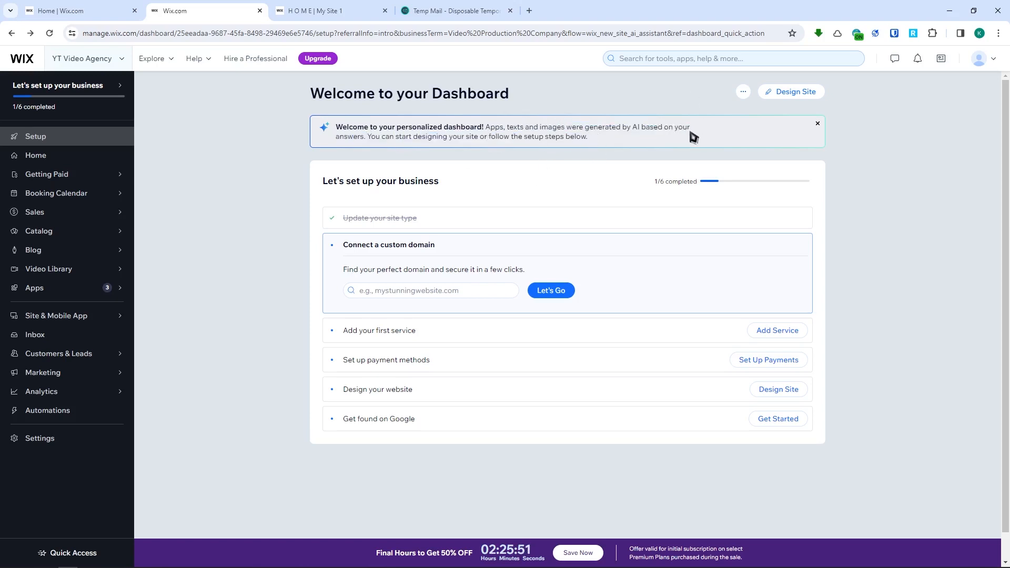
# - Start designing the site from the dashboard and choose to let Wix create it
pyautogui.click(798, 94)
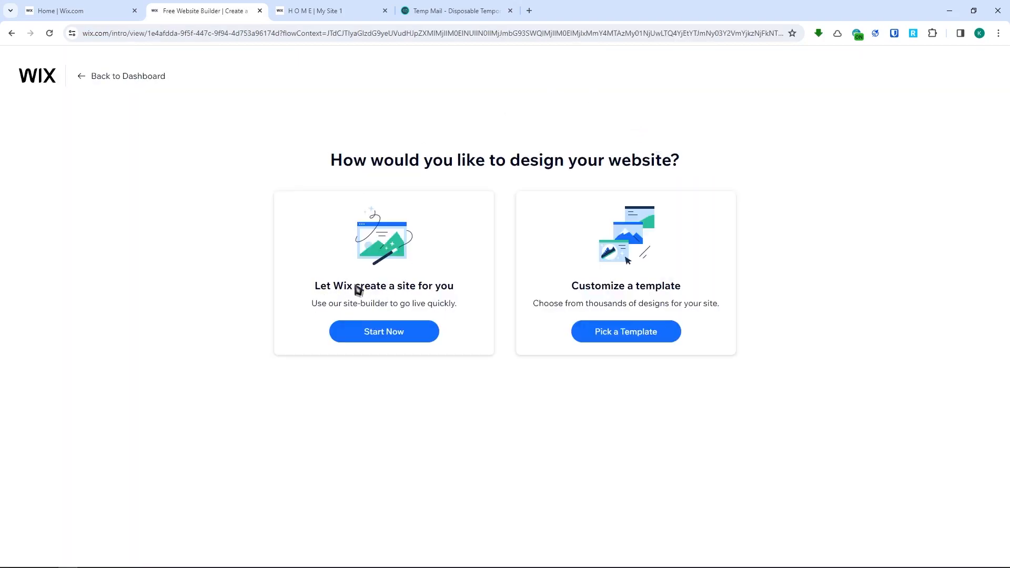
pyautogui.click(371, 339)
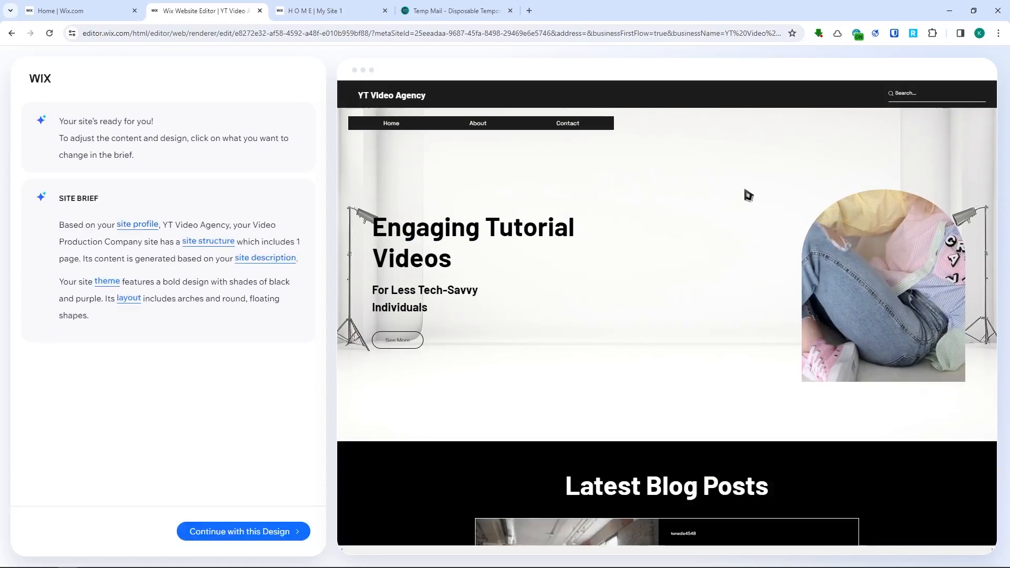
# - Review the generated homepage preview, accept the design and continue to the Editor without setting up a domain
pyautogui.scroll(-5, 690, 227)
pyautogui.scroll(5, 688, 230)
pyautogui.scroll(-15, 685, 222)
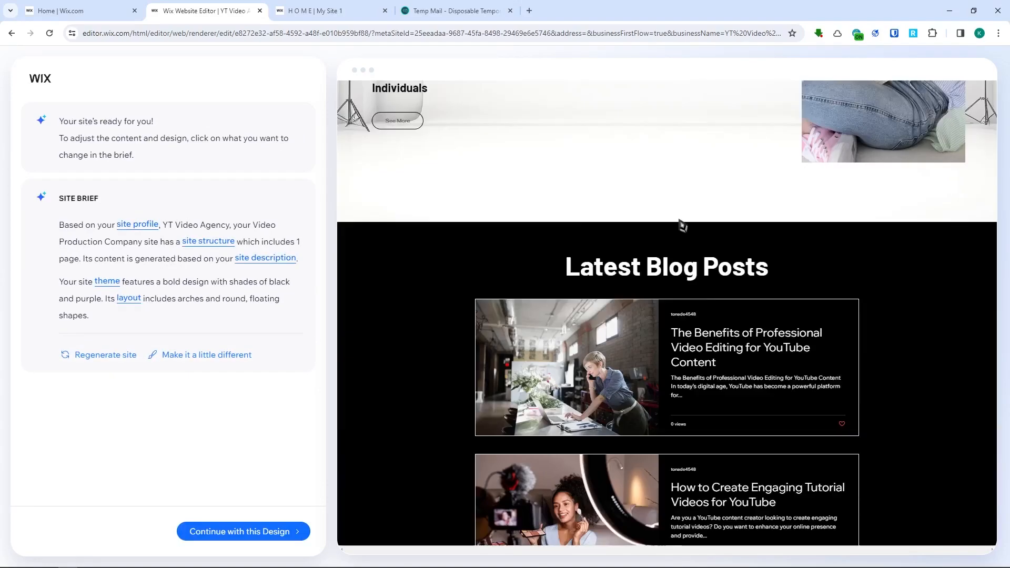
pyautogui.scroll(-8, 708, 205)
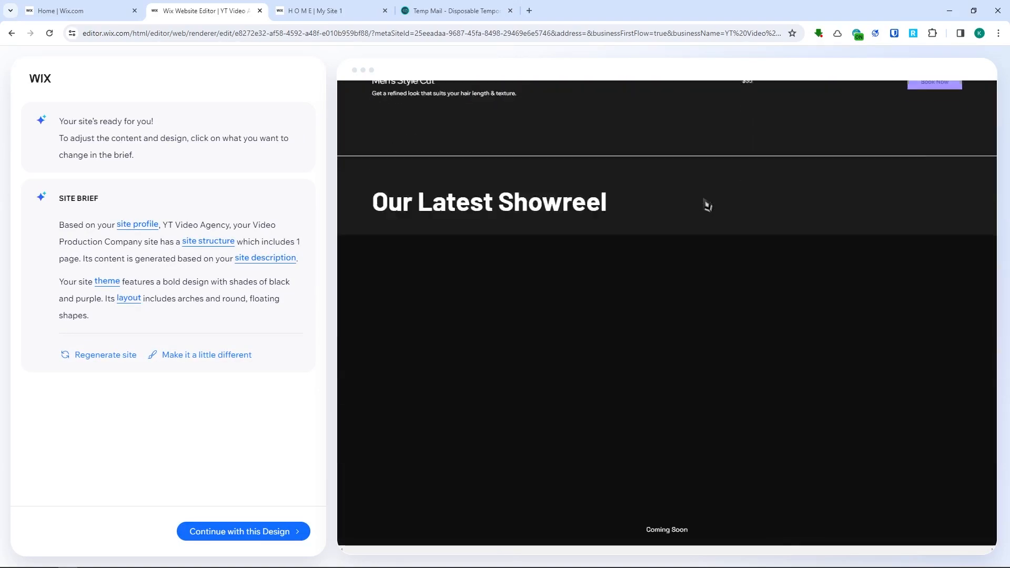
pyautogui.scroll(10, 707, 205)
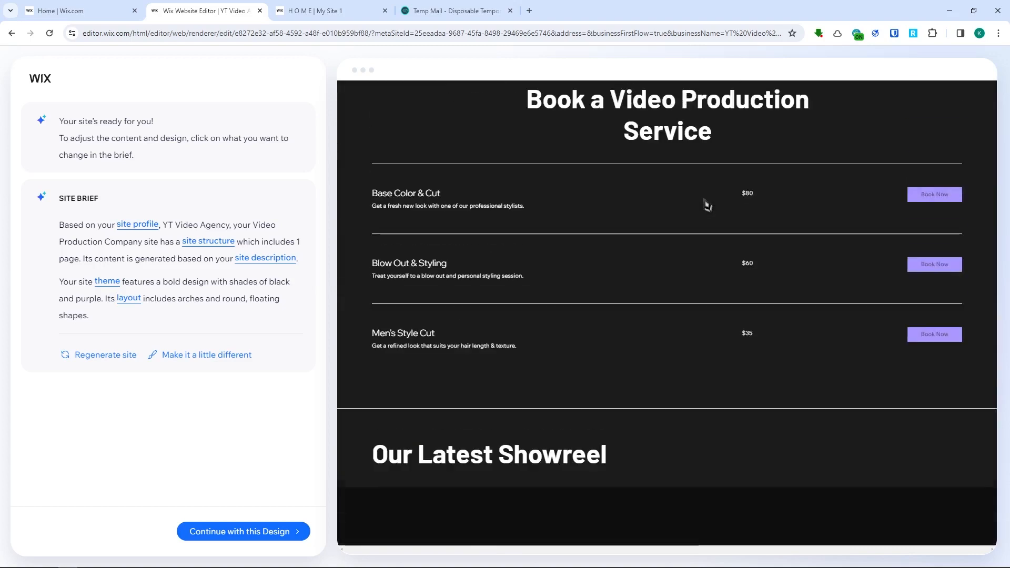
pyautogui.scroll(8, 708, 207)
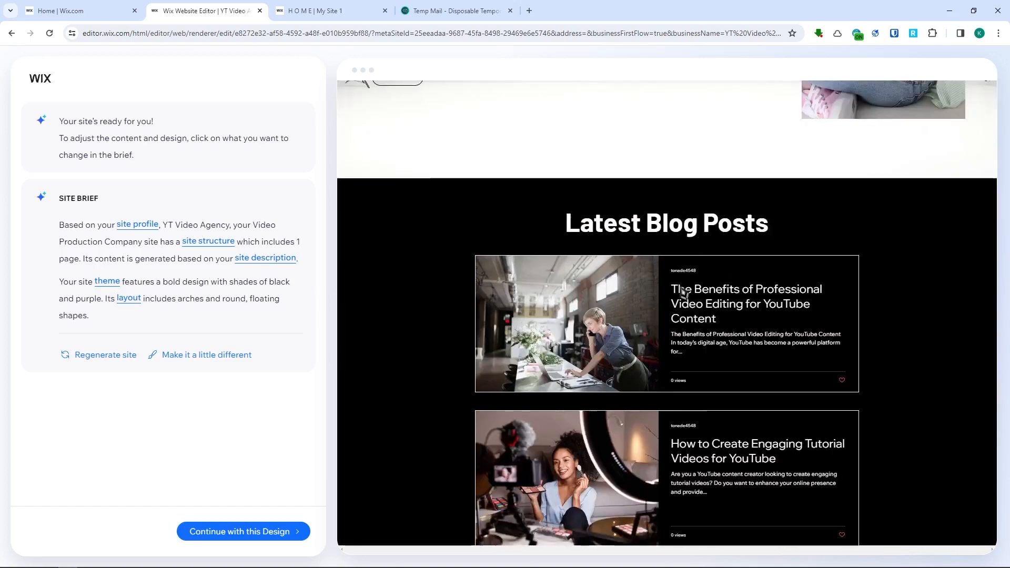
pyautogui.scroll(-10, 490, 227)
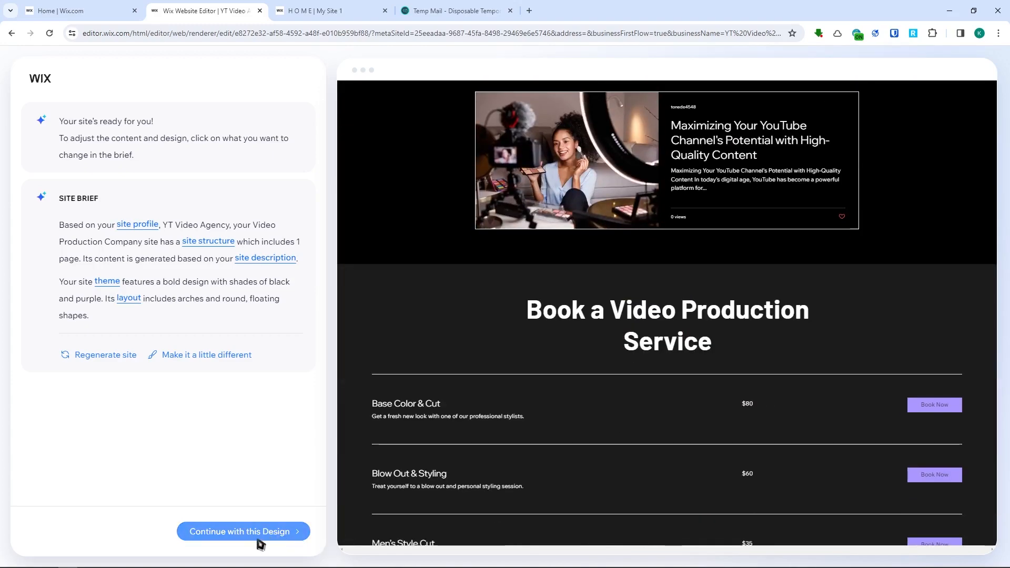
pyautogui.click(224, 537)
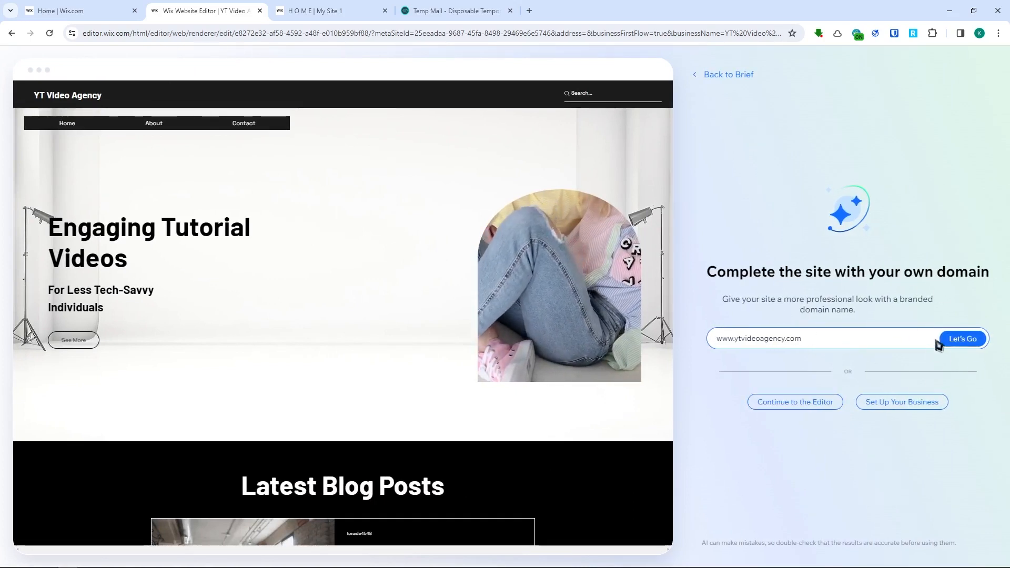
pyautogui.click(777, 408)
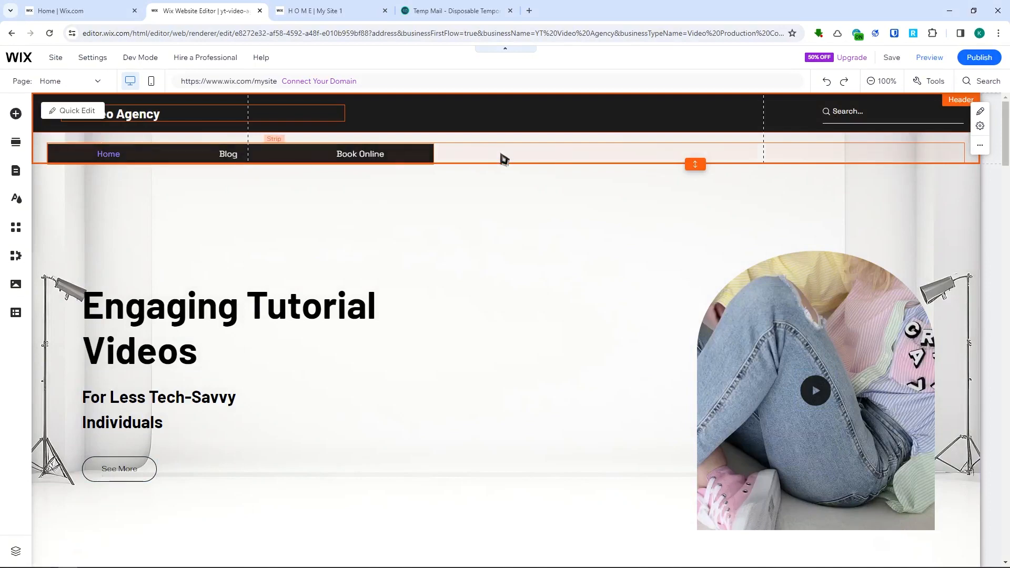
# - Inspect the header's horizontal menu, strip and columns by selecting them on the page
pyautogui.click(246, 158)
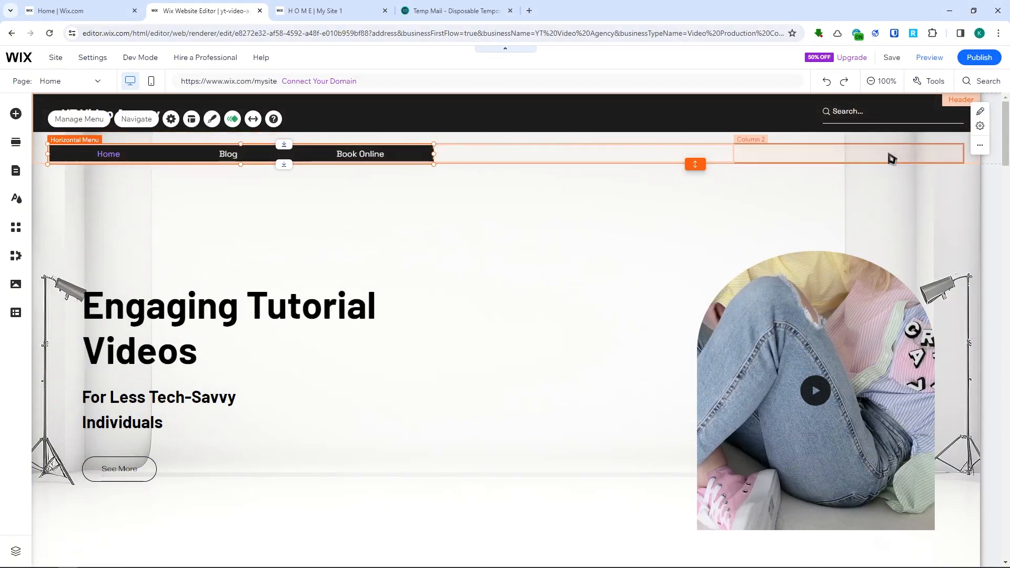
pyautogui.moveTo(614, 157)
pyautogui.mouseDown()
pyautogui.moveTo(632, 164)
pyautogui.moveTo(632, 151)
pyautogui.mouseUp()
pyautogui.click(531, 214)
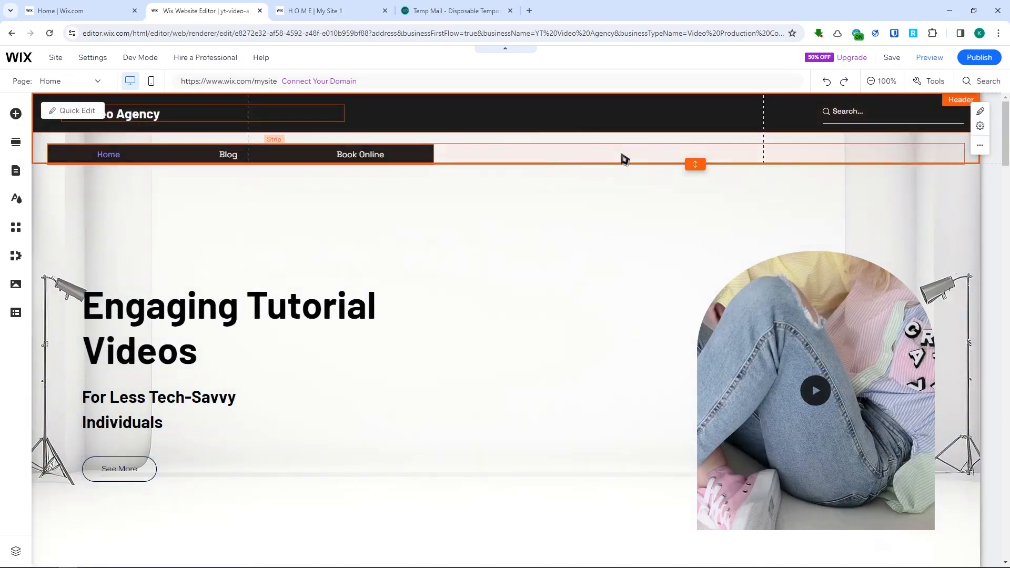
pyautogui.click(781, 156)
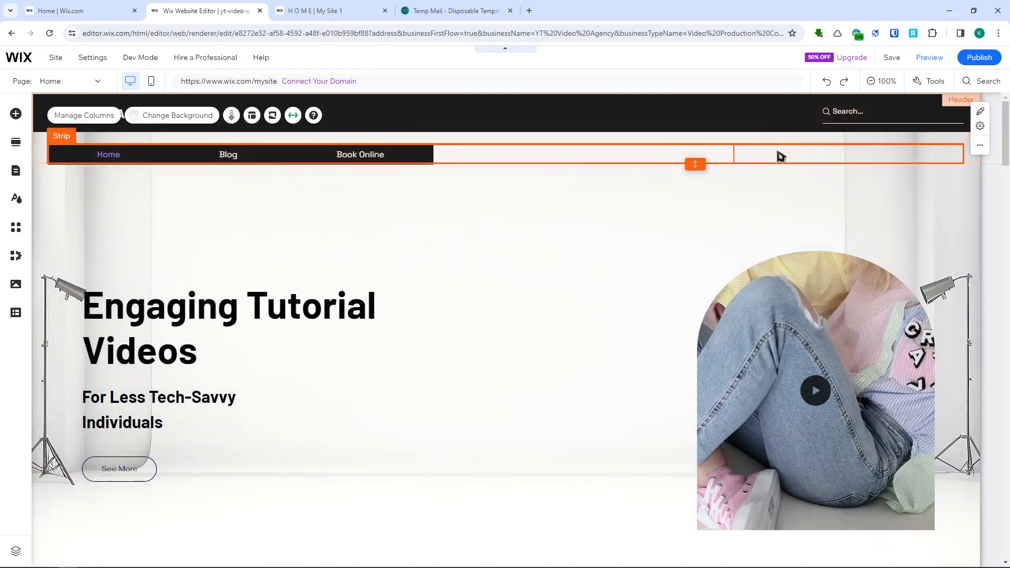
pyautogui.click(543, 158)
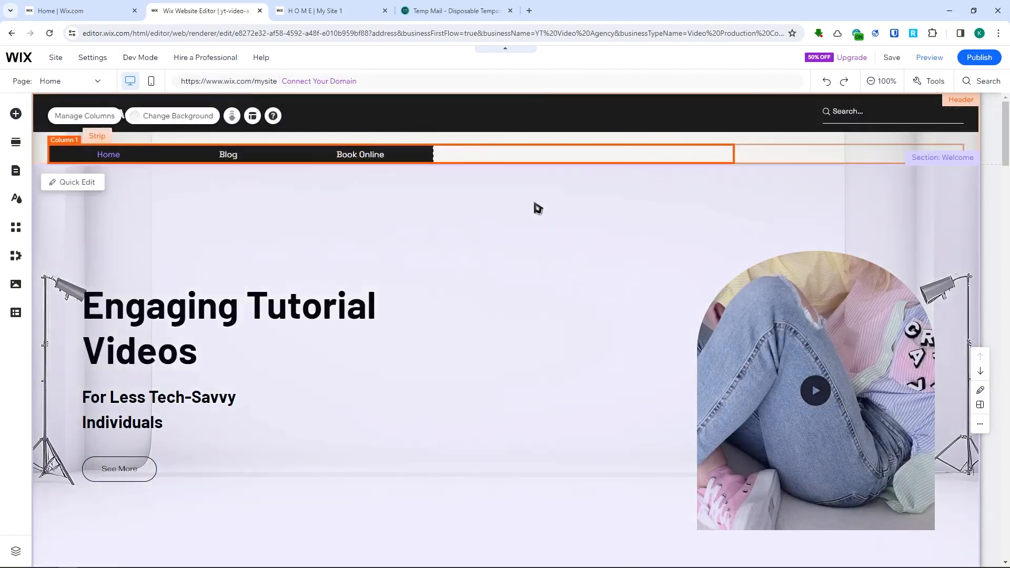
pyautogui.click(537, 207)
pyautogui.click(177, 120)
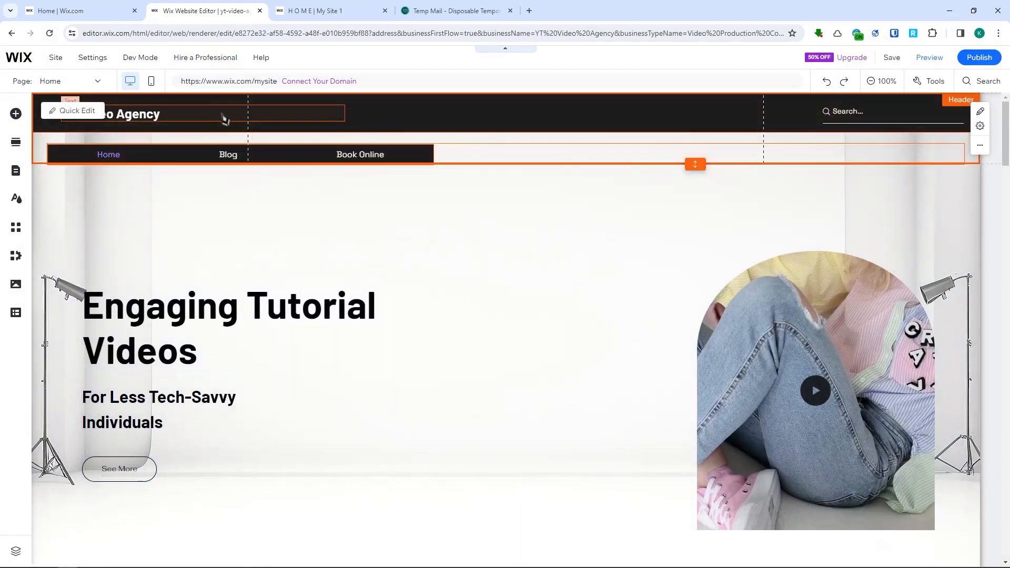
# - Look through the home page's welcome section, hero video, blog posts, booking services and showreel section
pyautogui.scroll(-4, 507, 217)
pyautogui.scroll(4, 188, 234)
pyautogui.click(188, 234)
pyautogui.scroll(-2, 681, 366)
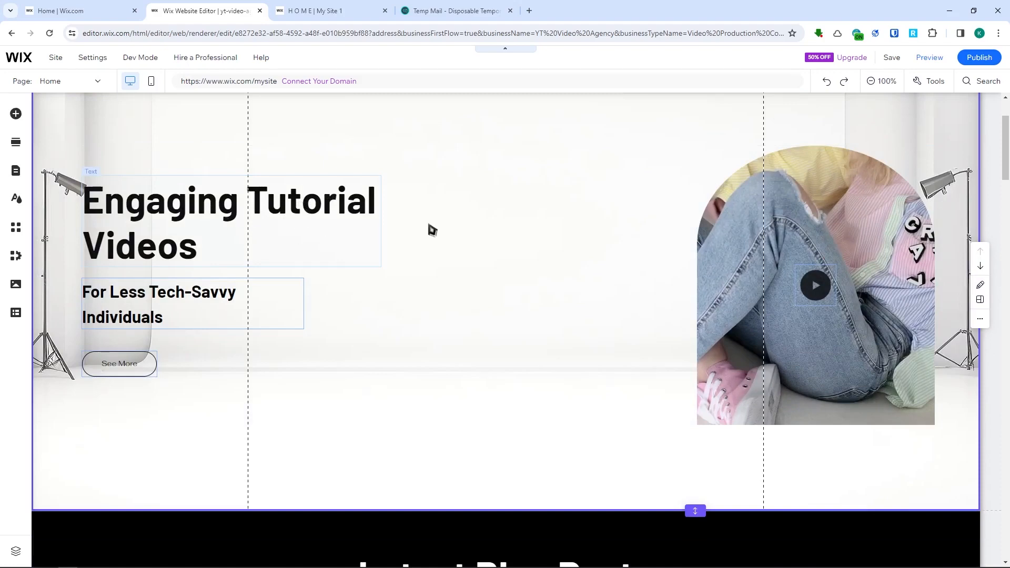
pyautogui.click(833, 240)
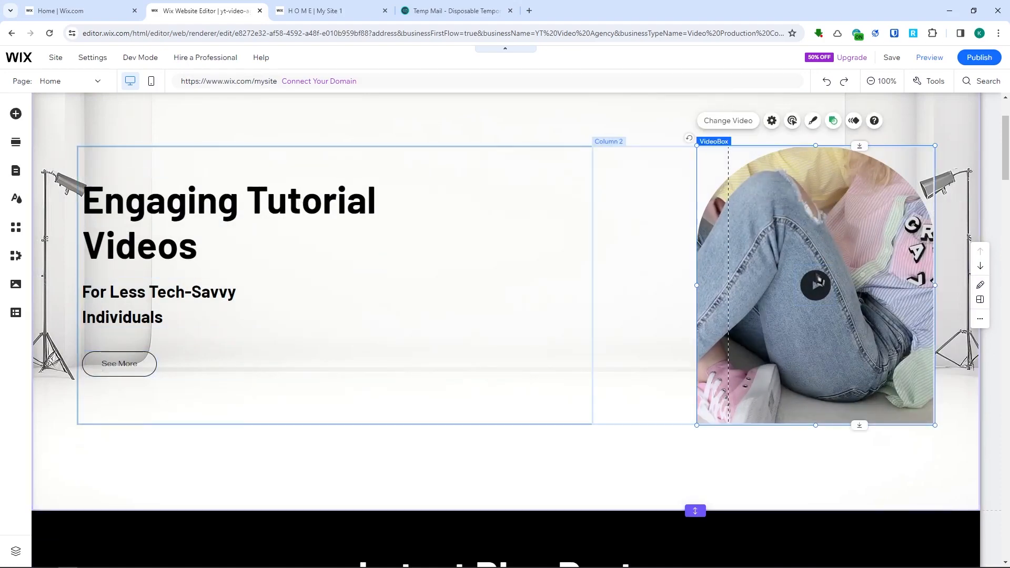
pyautogui.scroll(-9, 817, 285)
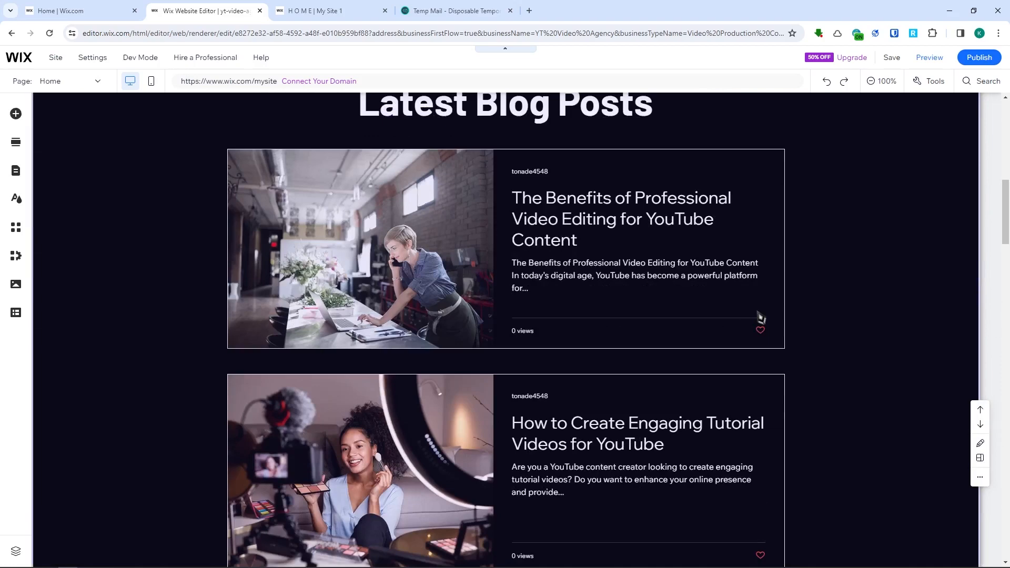
pyautogui.scroll(-2, 761, 317)
pyautogui.scroll(2, 403, 291)
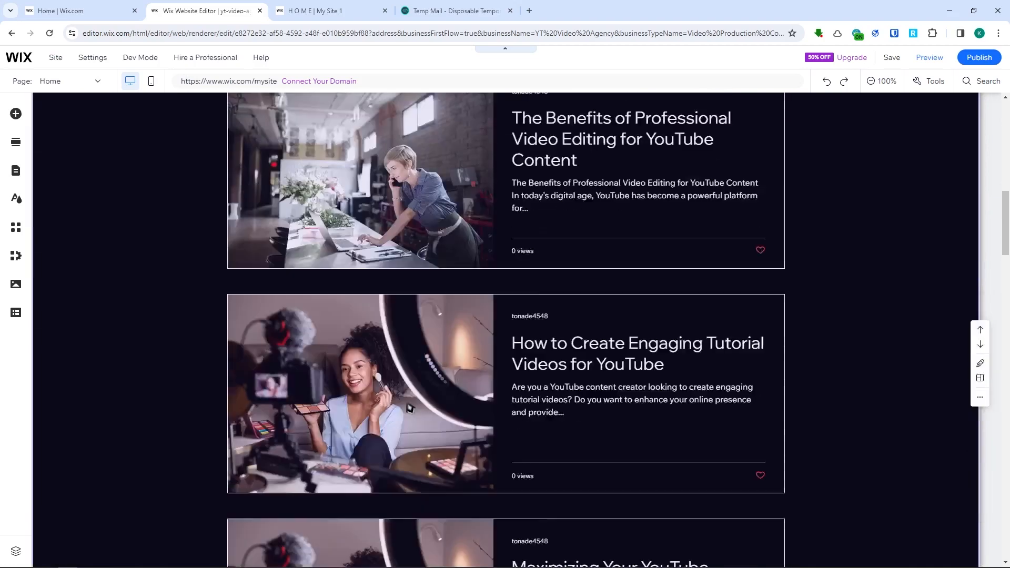
pyautogui.scroll(-6, 412, 401)
pyautogui.scroll(-11, 412, 401)
pyautogui.scroll(4, 412, 397)
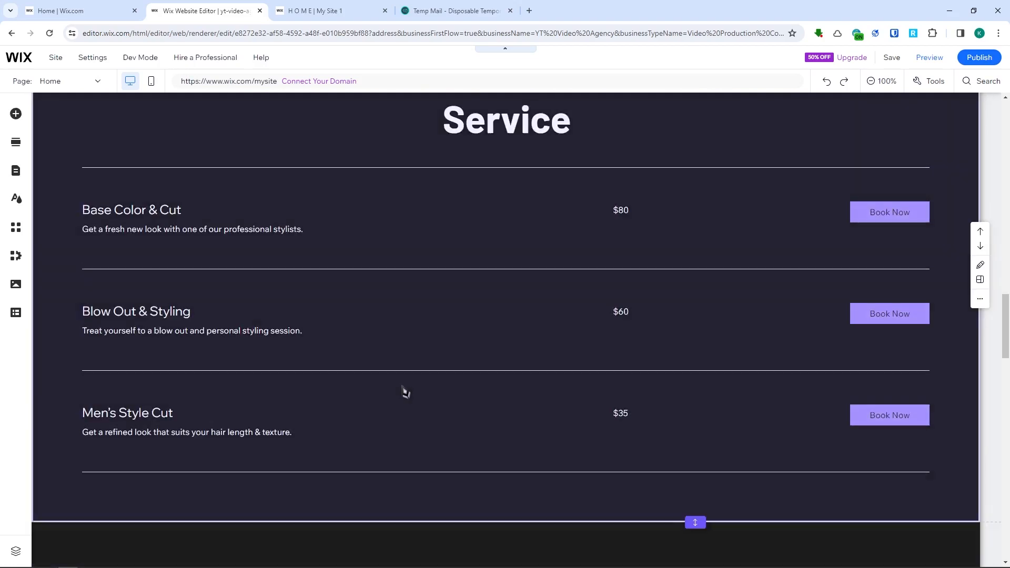
pyautogui.scroll(-6, 610, 281)
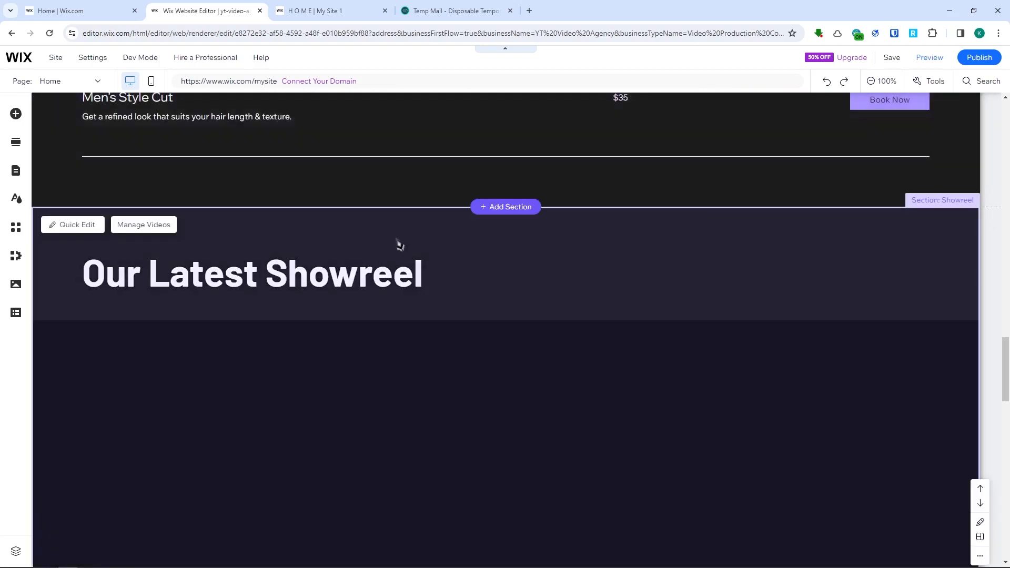
# - Examine the home page's showreel section, client logos, and footer with contact details and newsletter form
pyautogui.scroll(-3, 347, 269)
pyautogui.scroll(3, 200, 284)
pyautogui.scroll(-5, 366, 335)
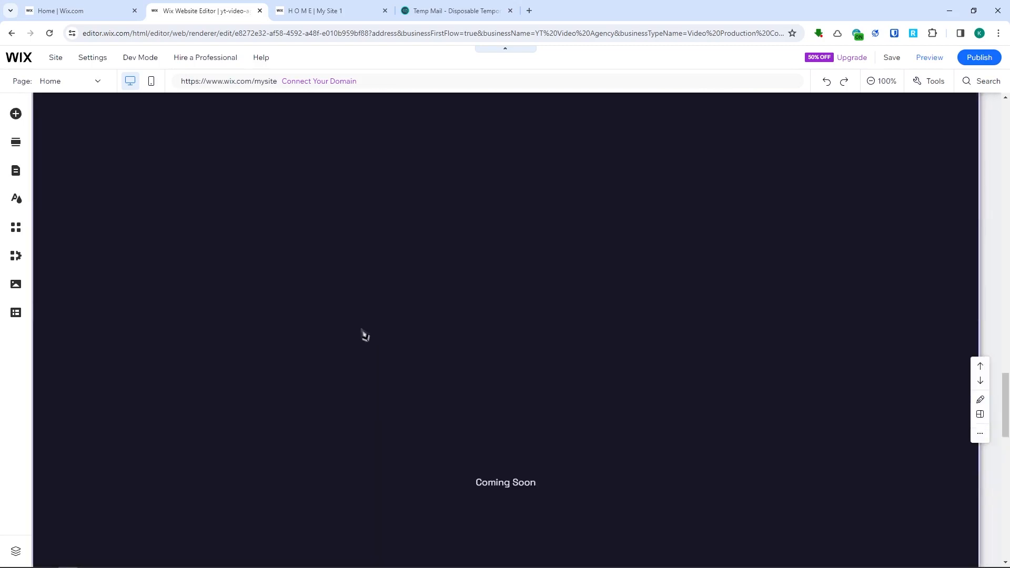
pyautogui.scroll(3, 497, 341)
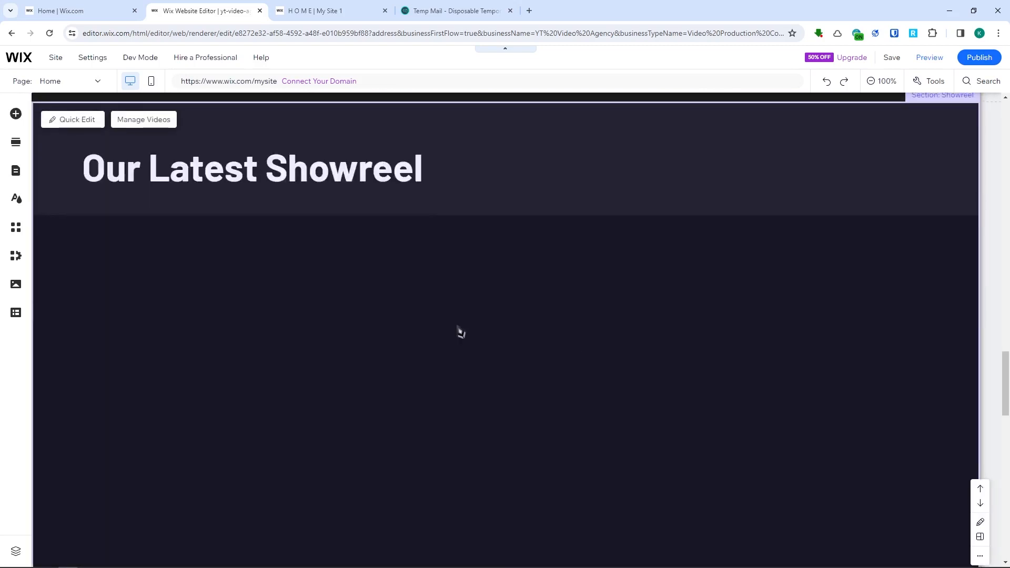
pyautogui.scroll(-15, 461, 333)
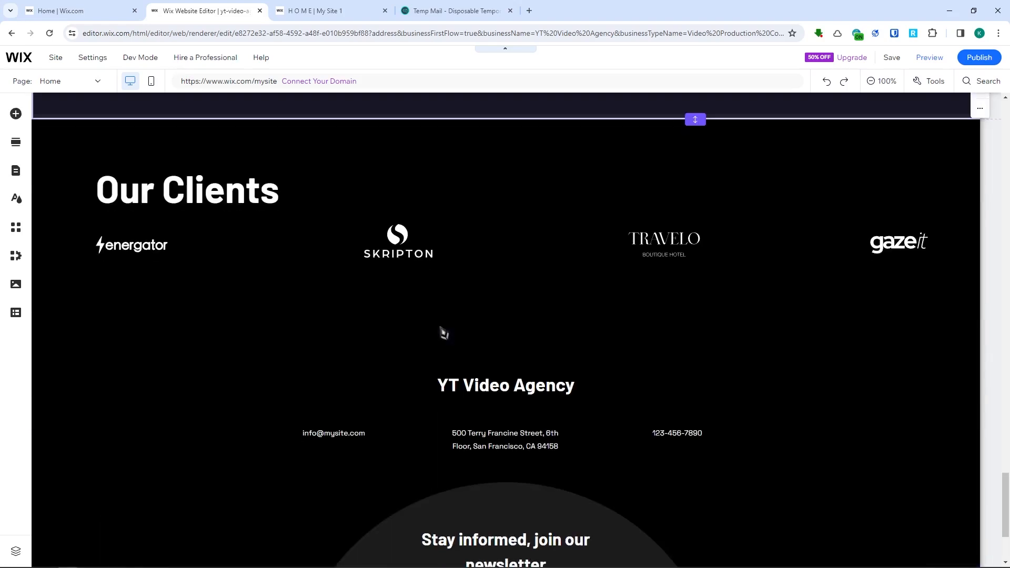
pyautogui.scroll(-3, 444, 332)
pyautogui.scroll(3, 468, 403)
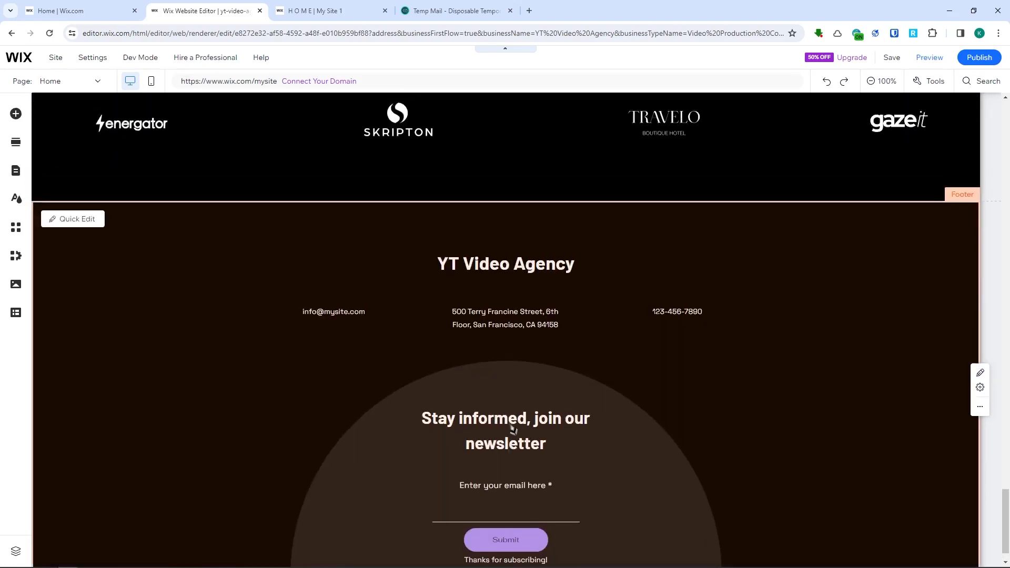
pyautogui.scroll(-3, 469, 348)
pyautogui.scroll(5, 514, 355)
pyautogui.scroll(5, 514, 355)
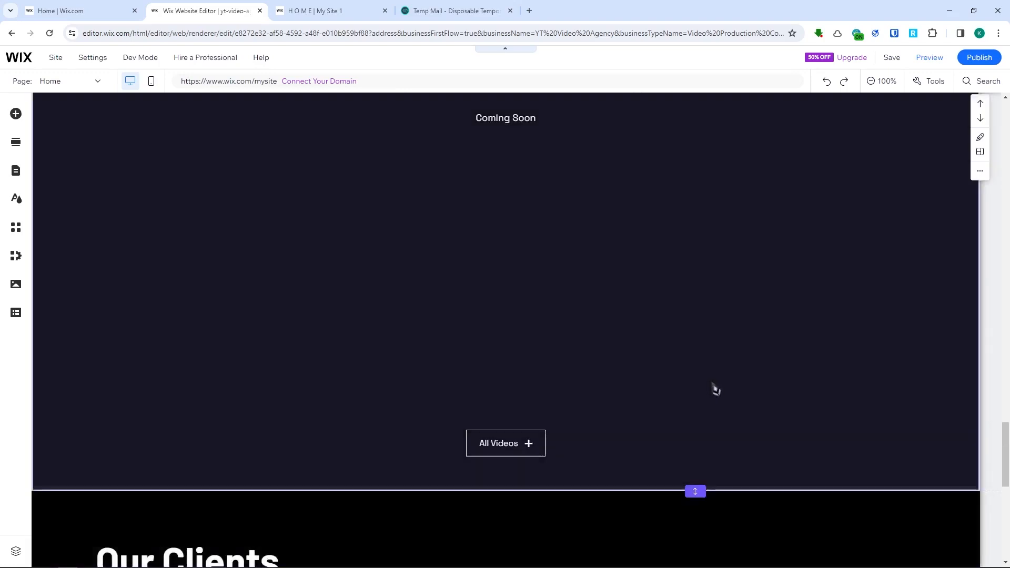
pyautogui.scroll(20, 968, 448)
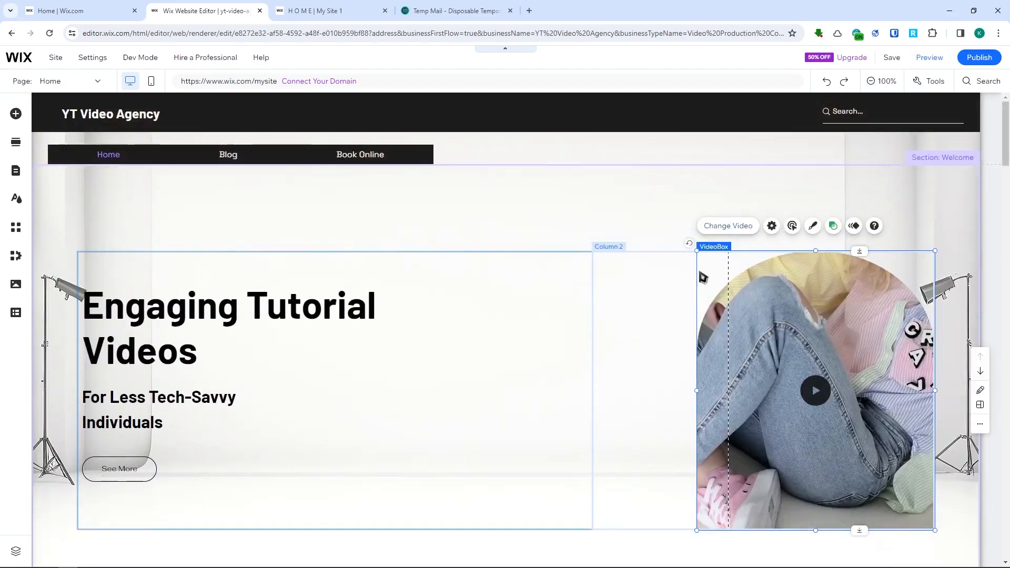
# - Move the header's horizontal menu with Home, Blog and Book Online to the middle of its strip
pyautogui.click(337, 167)
pyautogui.click(277, 156)
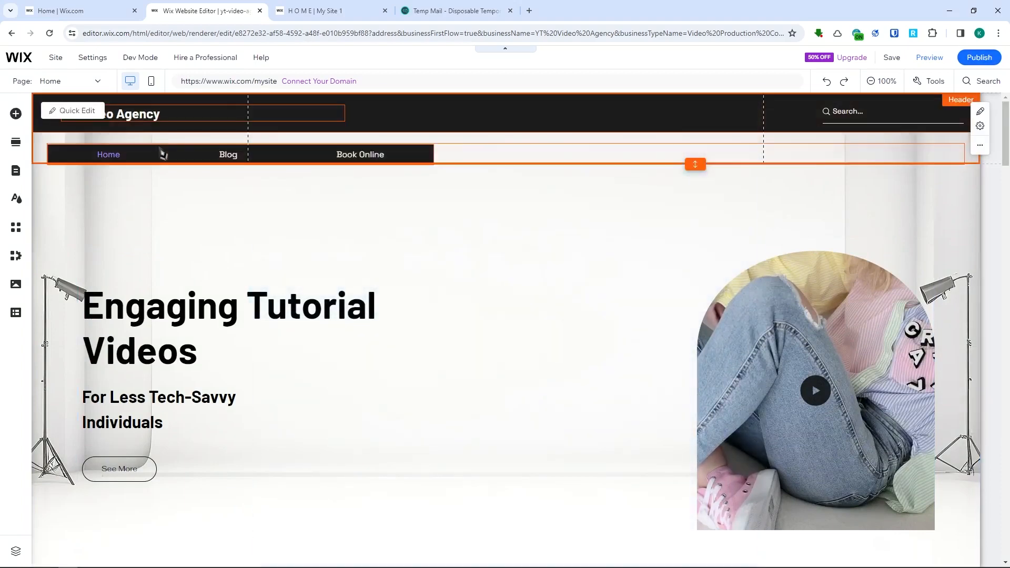
pyautogui.click(491, 159)
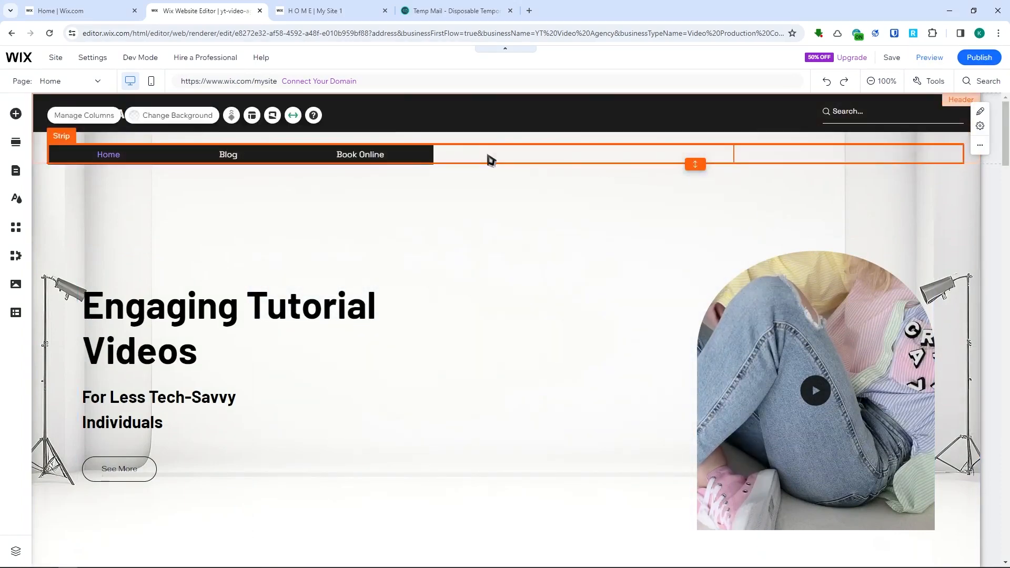
pyautogui.click(628, 220)
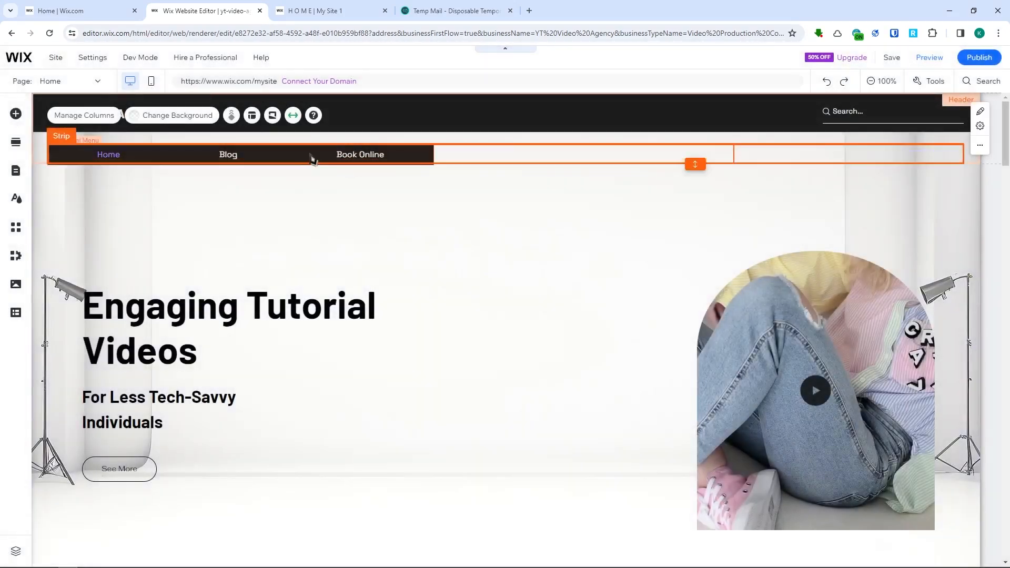
pyautogui.moveTo(313, 157); pyautogui.dragTo(612, 156)
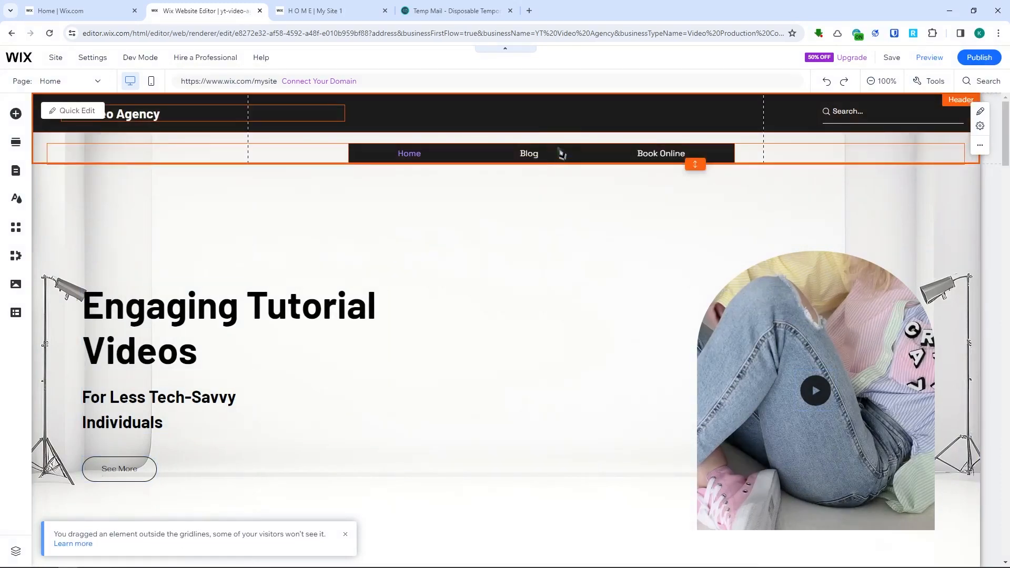
pyautogui.moveTo(562, 154); pyautogui.dragTo(558, 164)
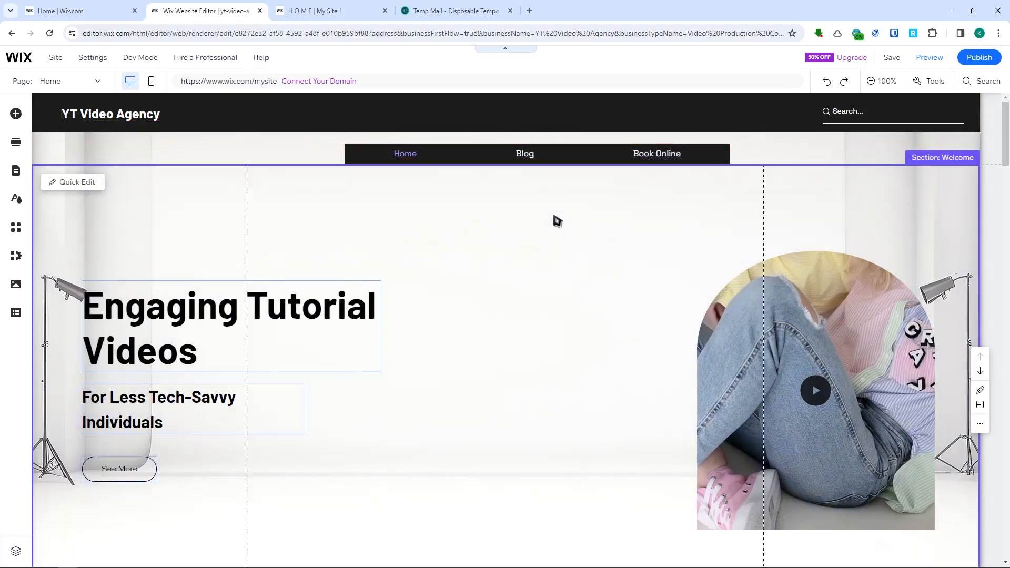
# - Select the welcome section's strip and look at the ready-made sections and the site pages and menu options
pyautogui.scroll(-5, 442, 271)
pyautogui.scroll(5, 447, 269)
pyautogui.click(433, 273)
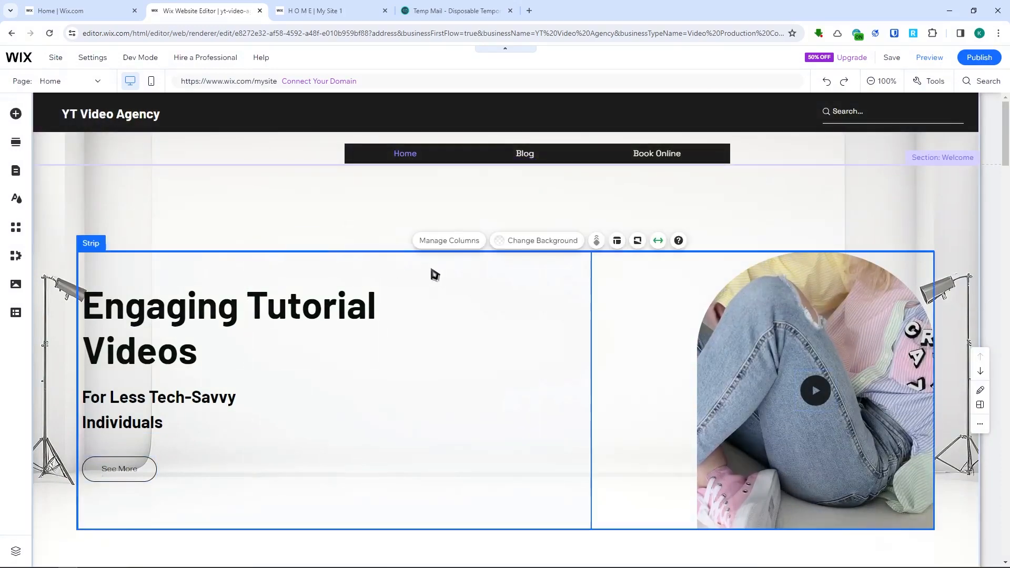
pyautogui.click(15, 141)
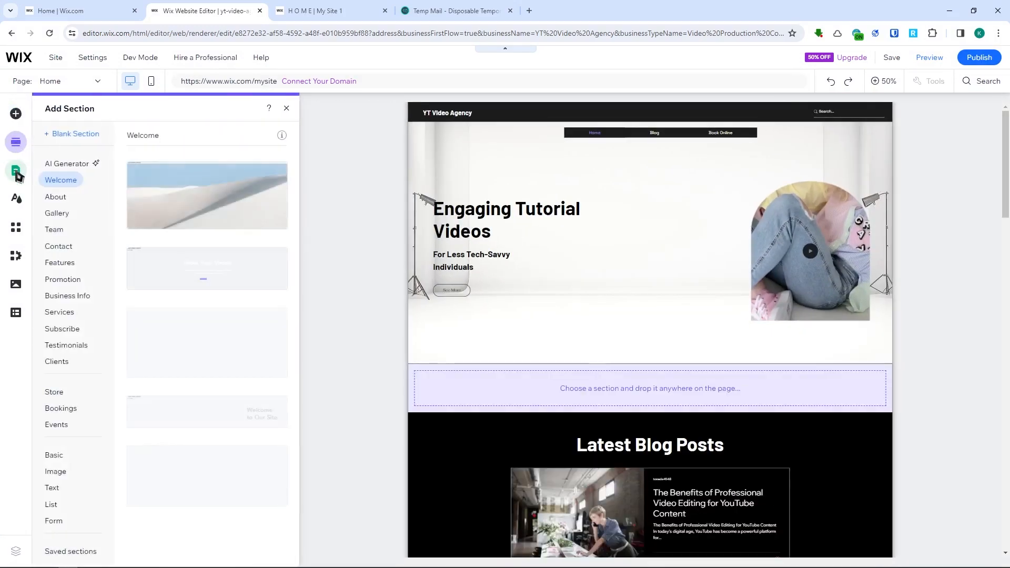
pyautogui.click(14, 172)
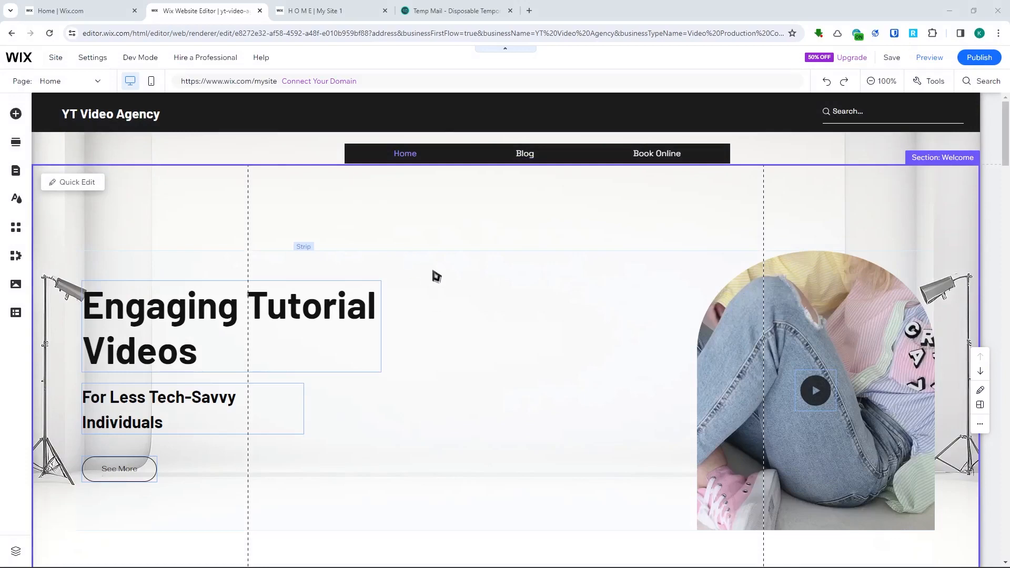
# - Review the home page again from the header and welcome section through the blog posts, booking services and showreel
pyautogui.scroll(-3, 434, 275)
pyautogui.scroll(3, 424, 275)
pyautogui.scroll(-1, 433, 282)
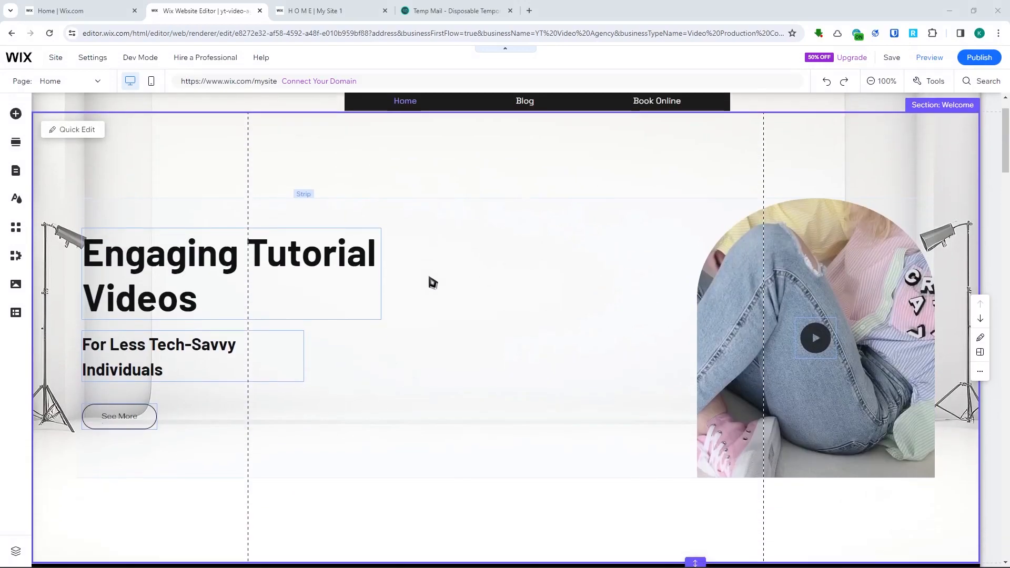
pyautogui.scroll(-15, 433, 282)
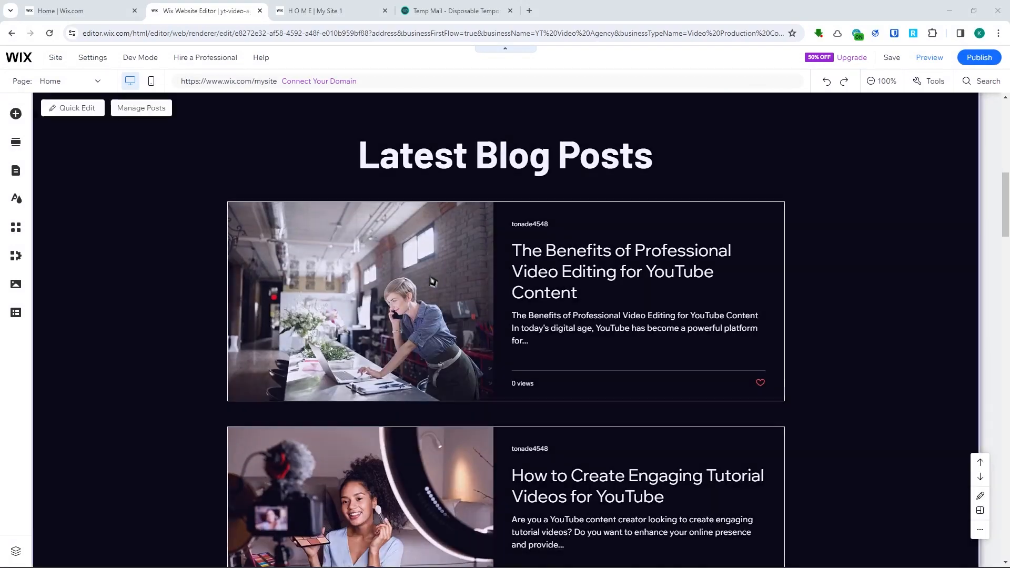
pyautogui.scroll(5, 438, 284)
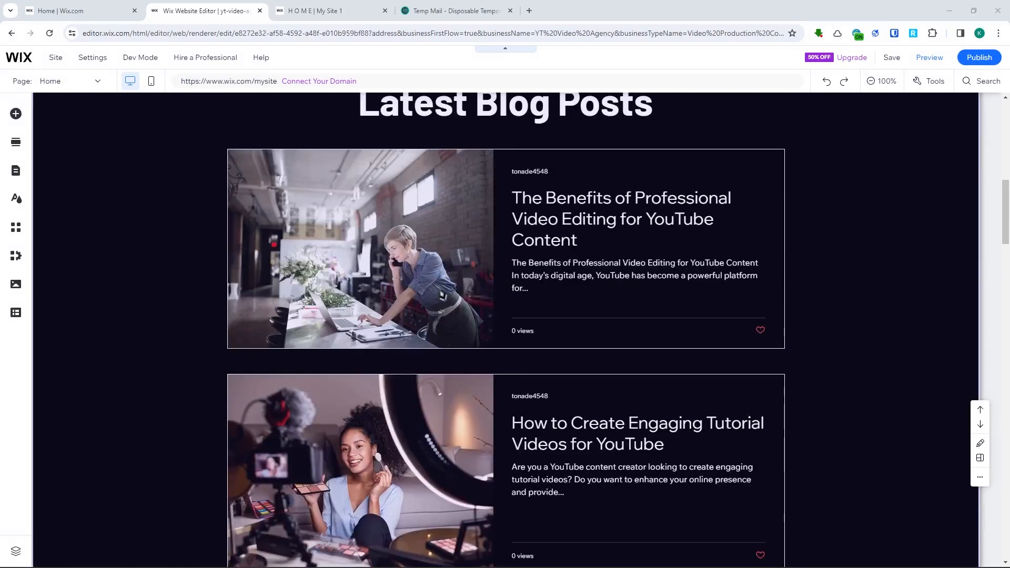
pyautogui.scroll(-12, 426, 360)
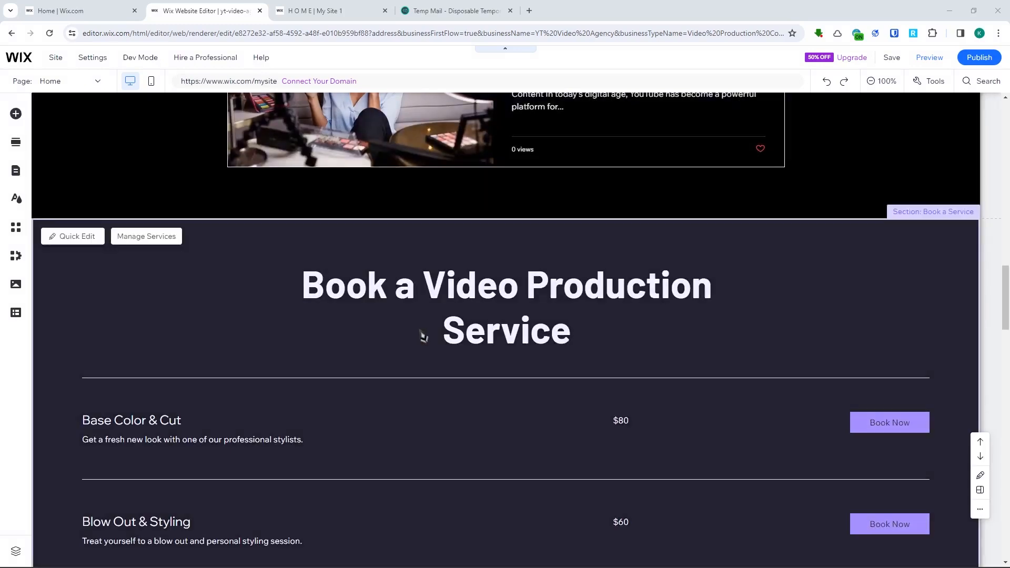
pyautogui.scroll(-4, 424, 336)
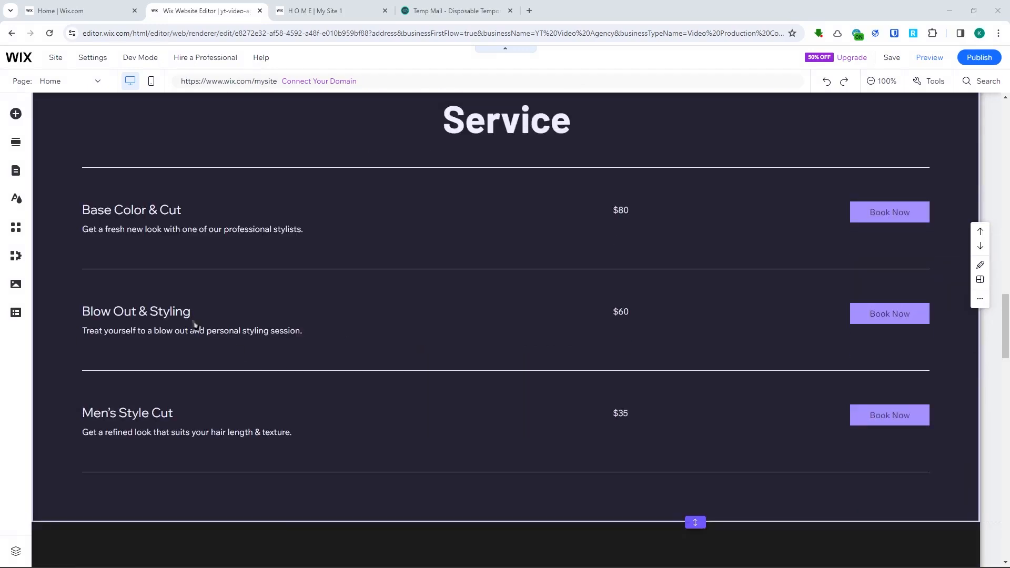
pyautogui.scroll(-3, 253, 365)
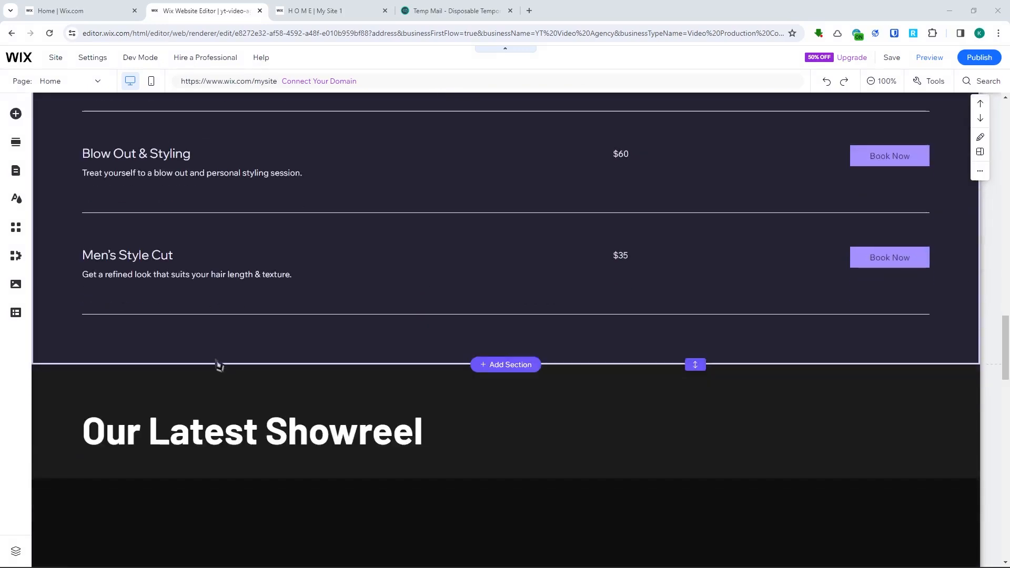
pyautogui.scroll(15, 316, 411)
pyautogui.scroll(1, 449, 353)
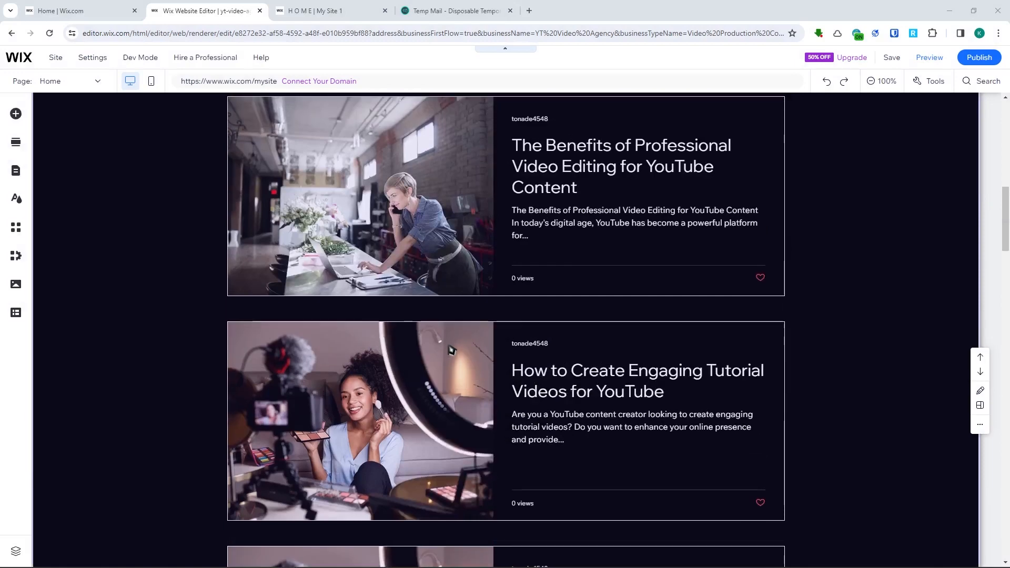
pyautogui.scroll(15, 448, 353)
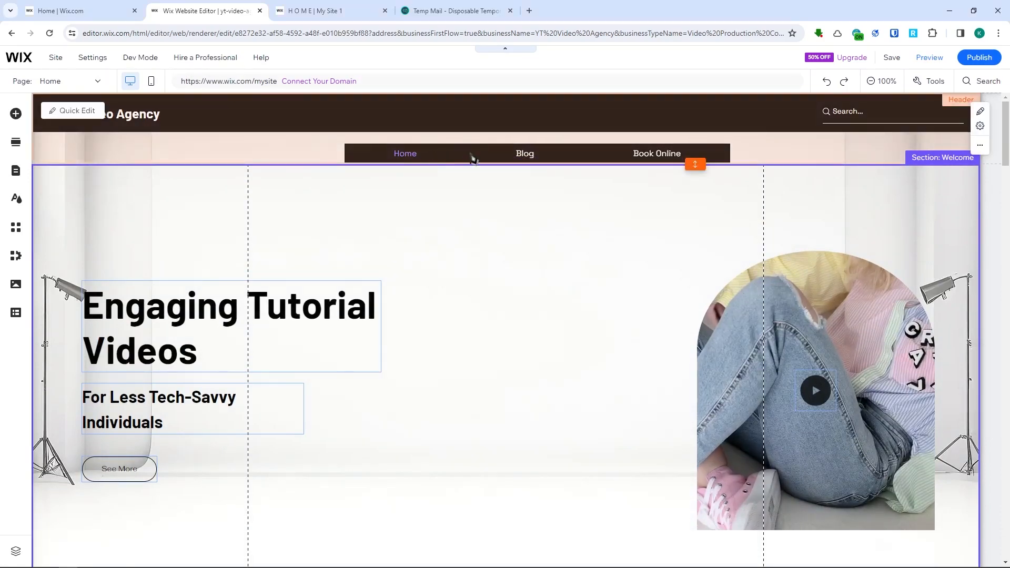
pyautogui.scroll(-2, 527, 187)
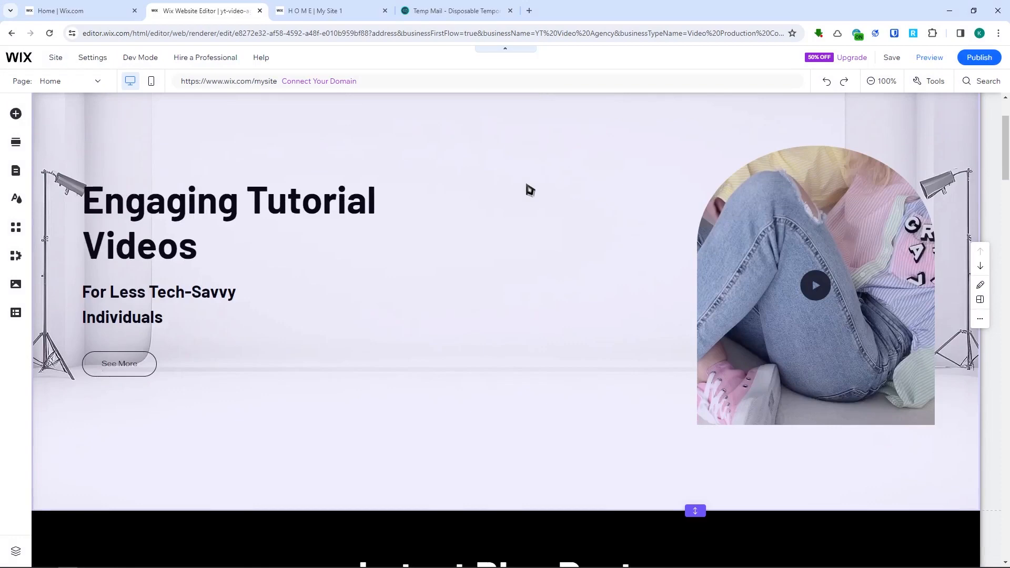
pyautogui.scroll(-13, 525, 217)
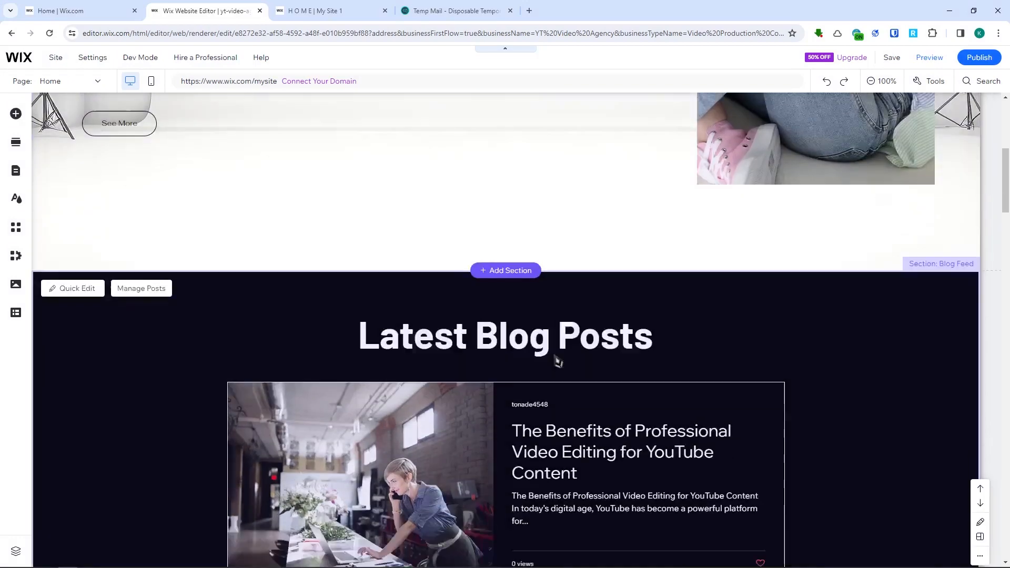
pyautogui.scroll(-4, 591, 290)
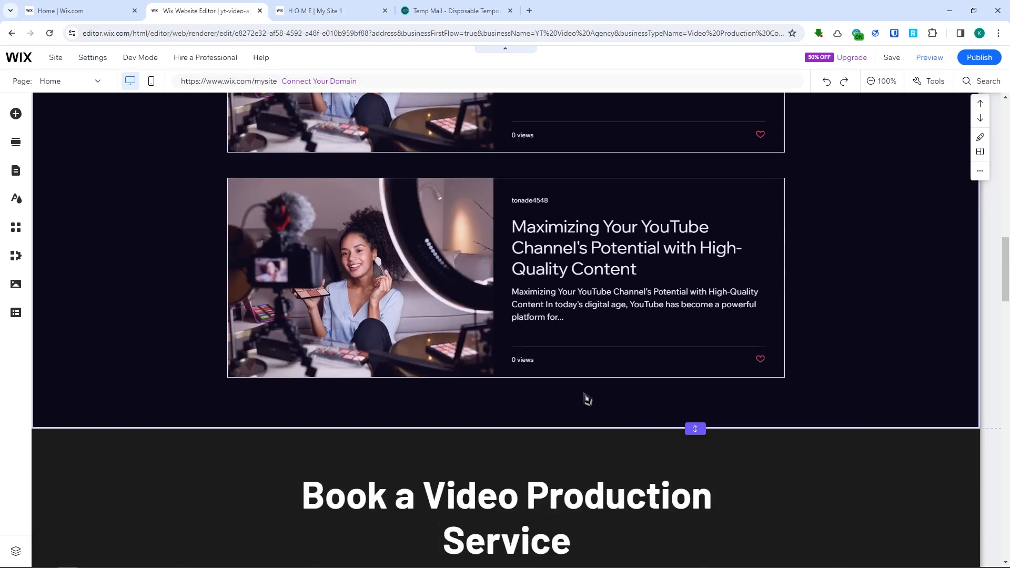
pyautogui.scroll(-20, 588, 400)
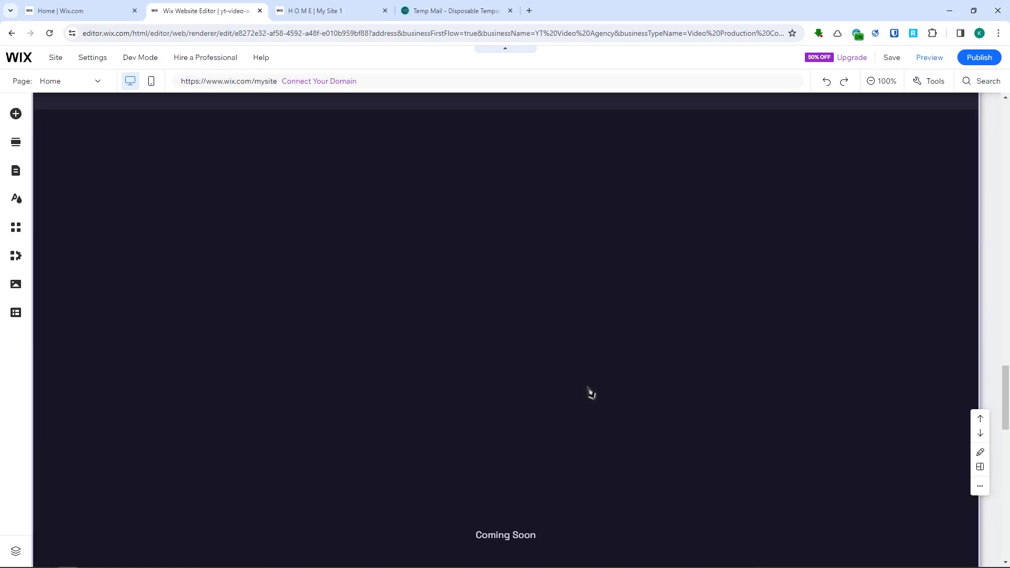
pyautogui.scroll(15, 591, 393)
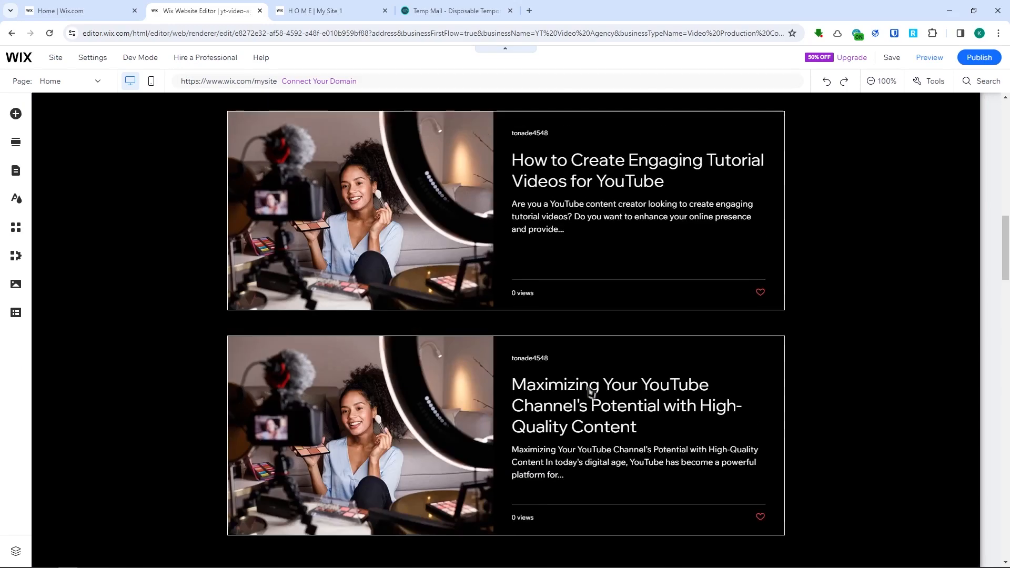
pyautogui.scroll(10, 590, 392)
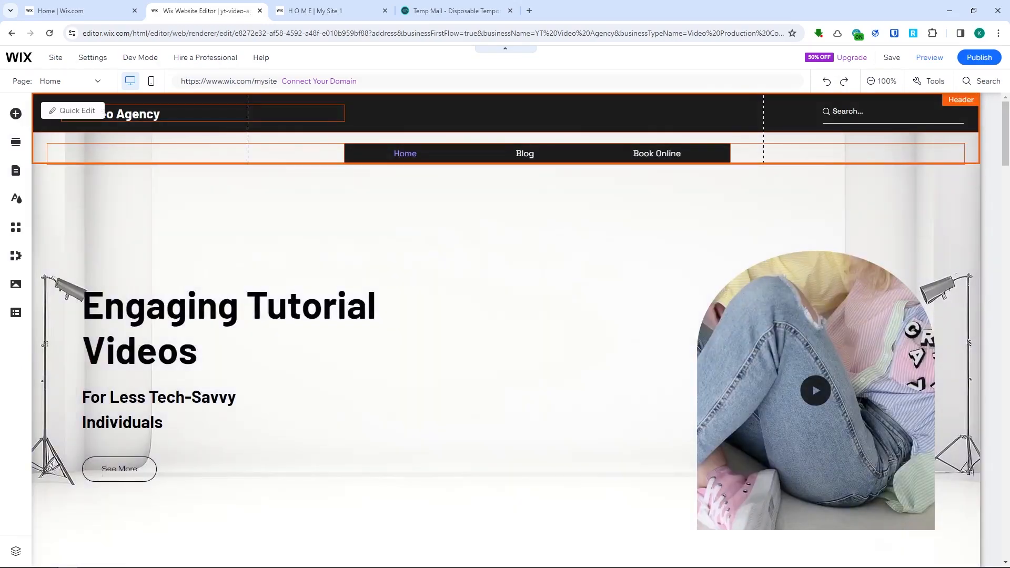